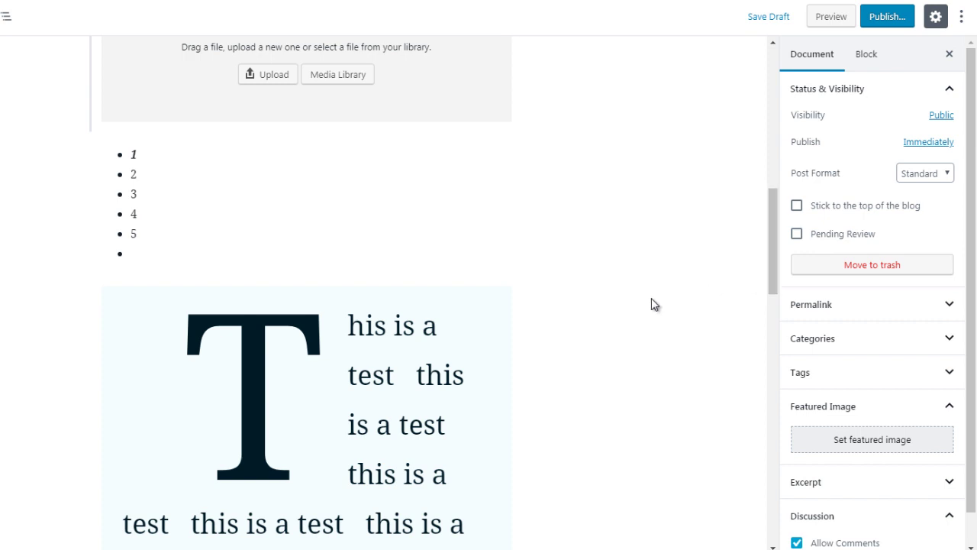
# - Insert an empty Code block between the bulleted list and the large drop-cap paragraph
pyautogui.moveTo(308, 271)
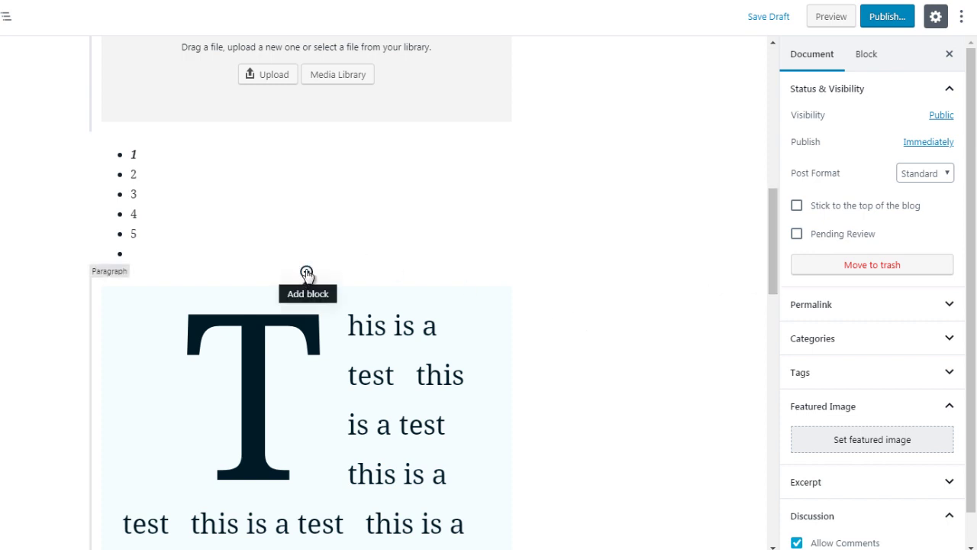
pyautogui.click(306, 273)
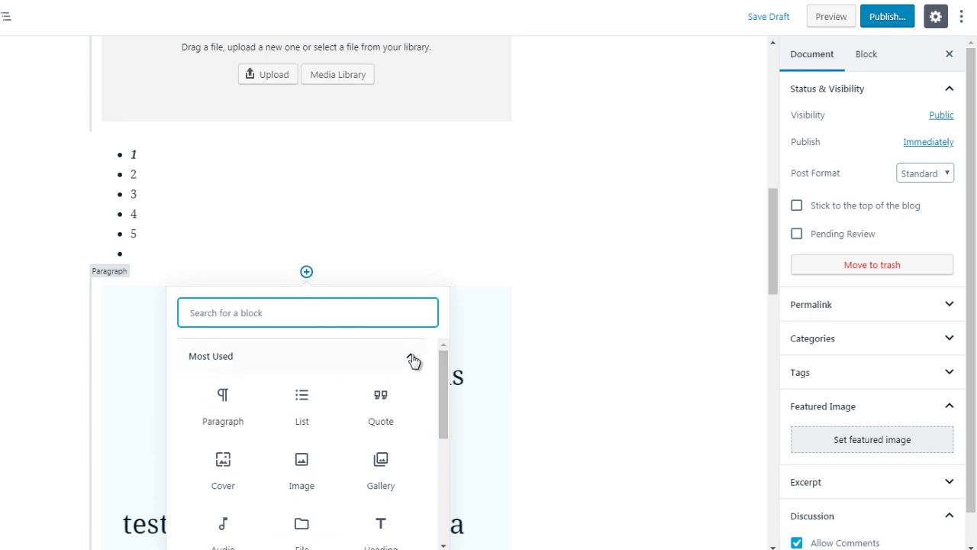
pyautogui.click(413, 359)
pyautogui.scroll(-1, 412, 381)
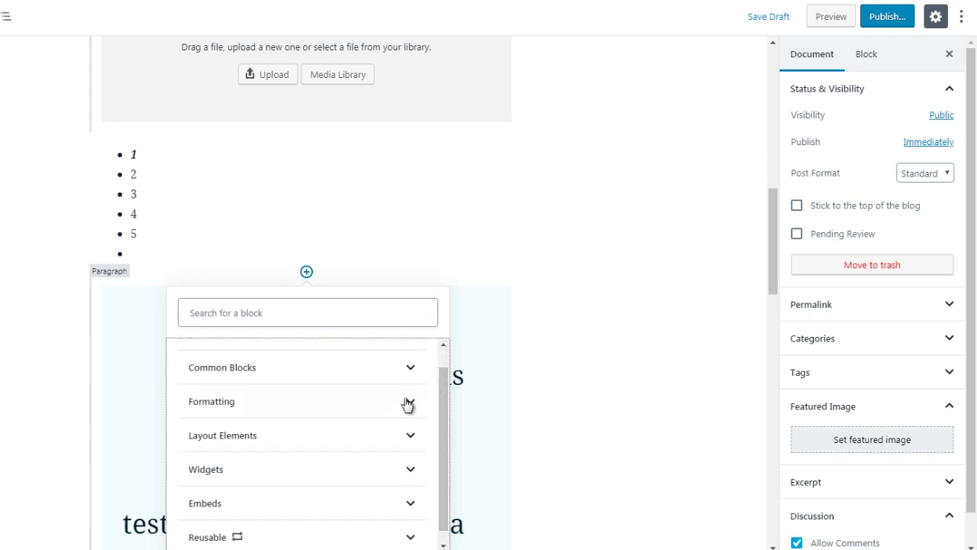
pyautogui.click(400, 409)
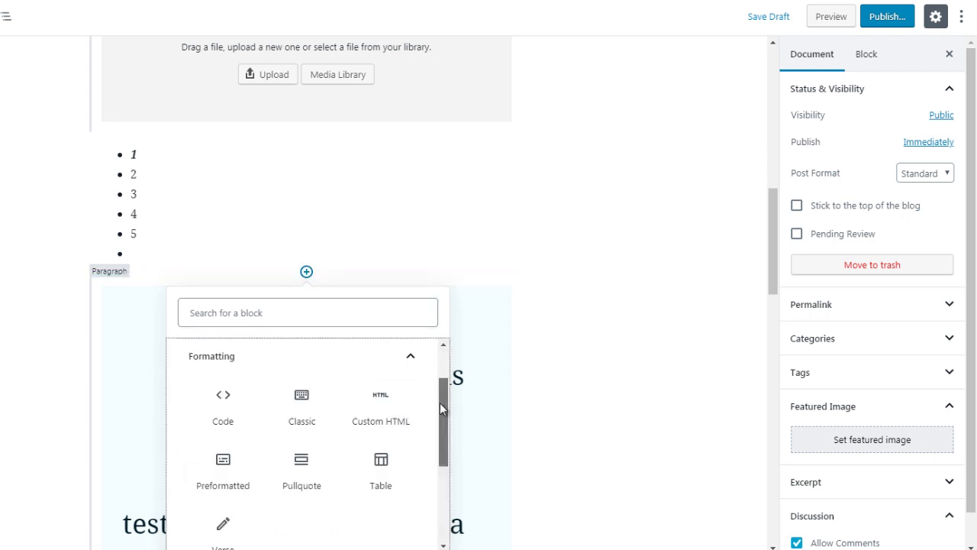
pyautogui.scroll(-1, 440, 402)
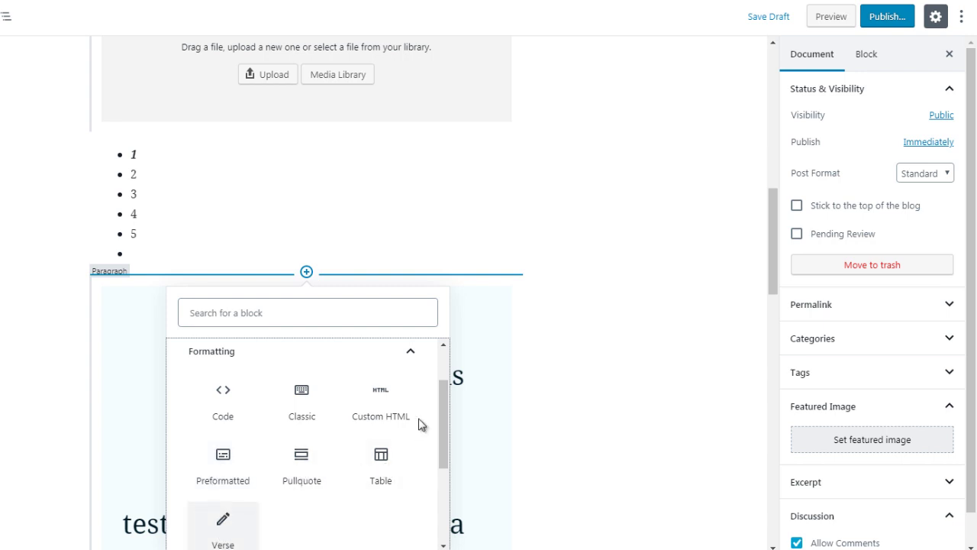
pyautogui.moveTo(440, 415); pyautogui.dragTo(441, 417)
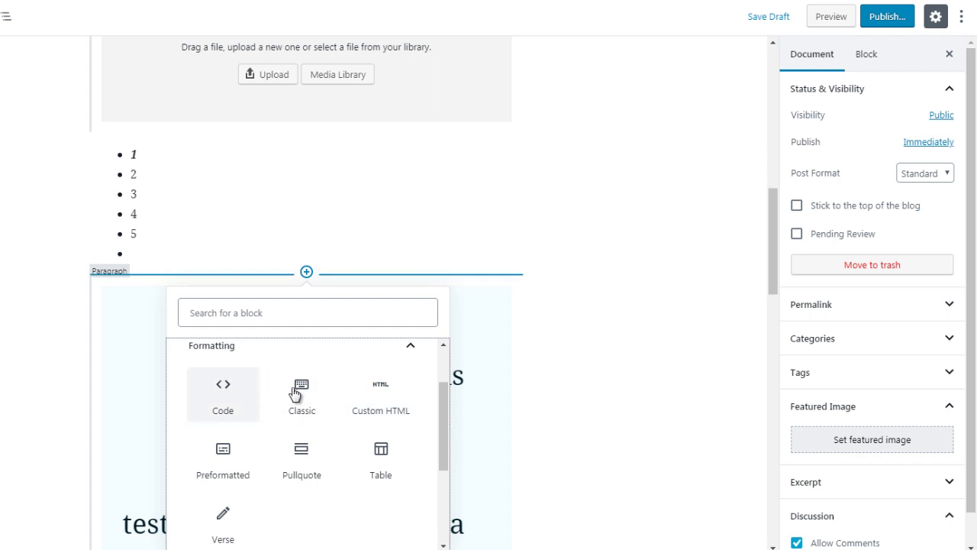
pyautogui.click(234, 404)
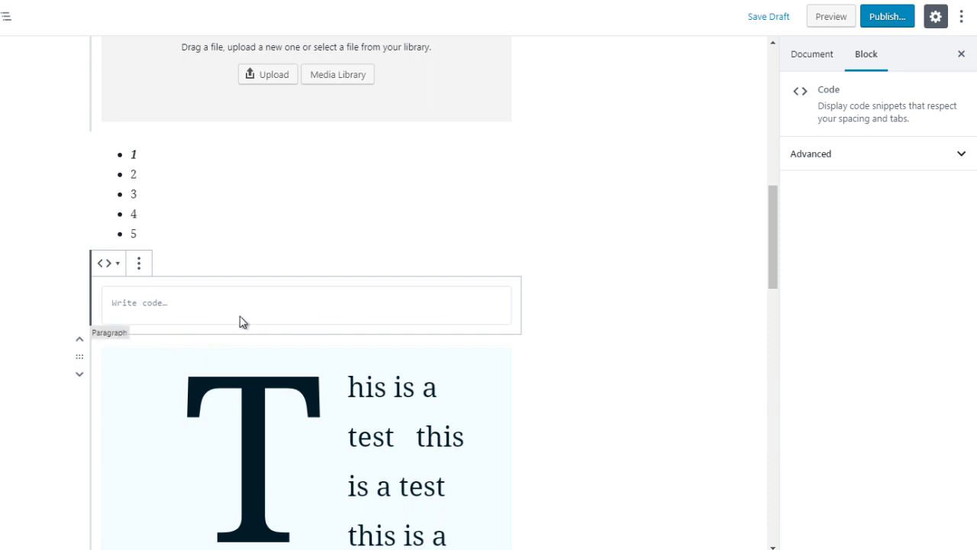
pyautogui.click(575, 269)
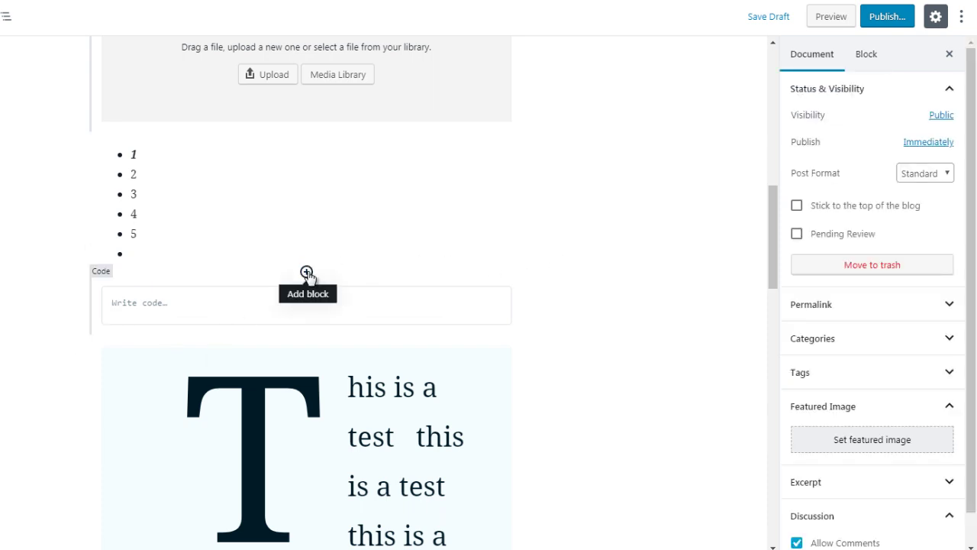
# - Insert a Custom HTML block between the bulleted list and the Code block
pyautogui.click(307, 273)
pyautogui.click(395, 362)
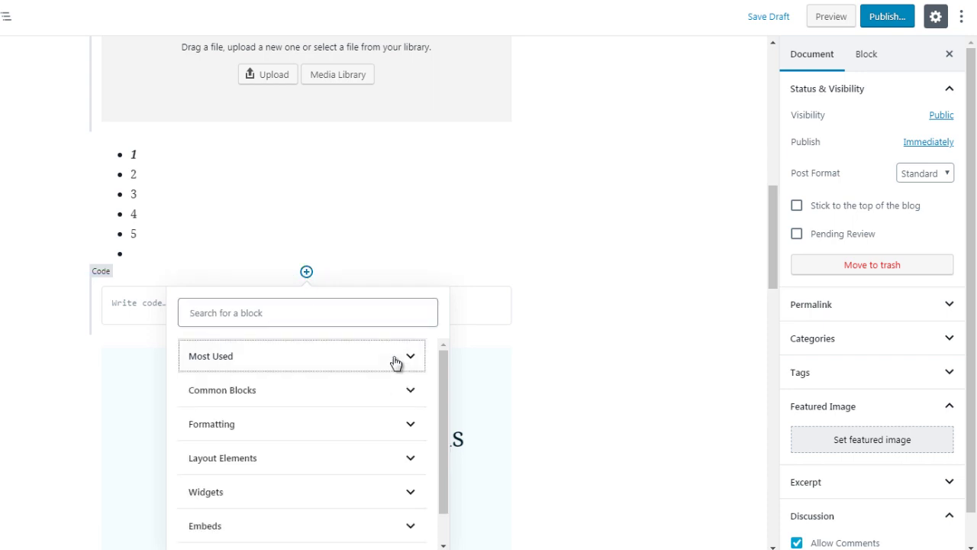
pyautogui.click(382, 426)
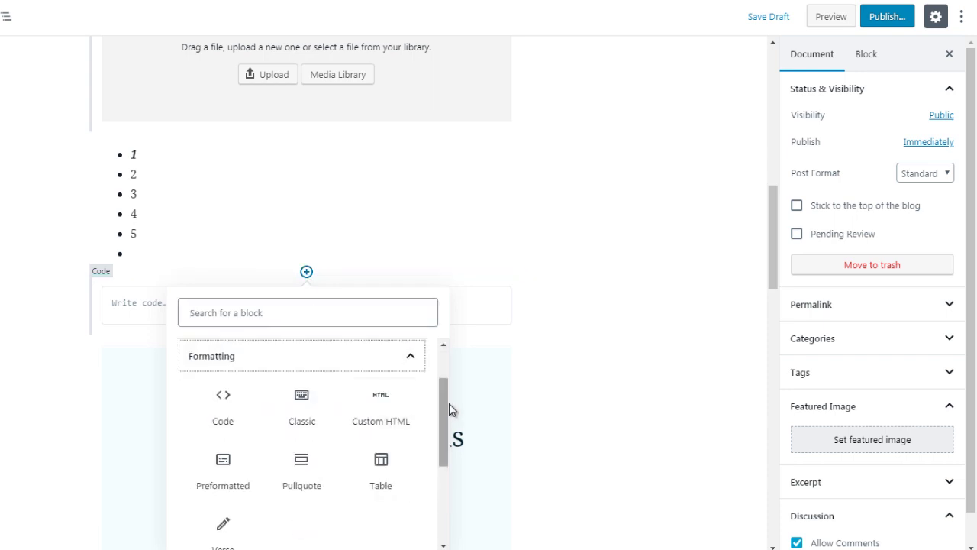
pyautogui.click(442, 411)
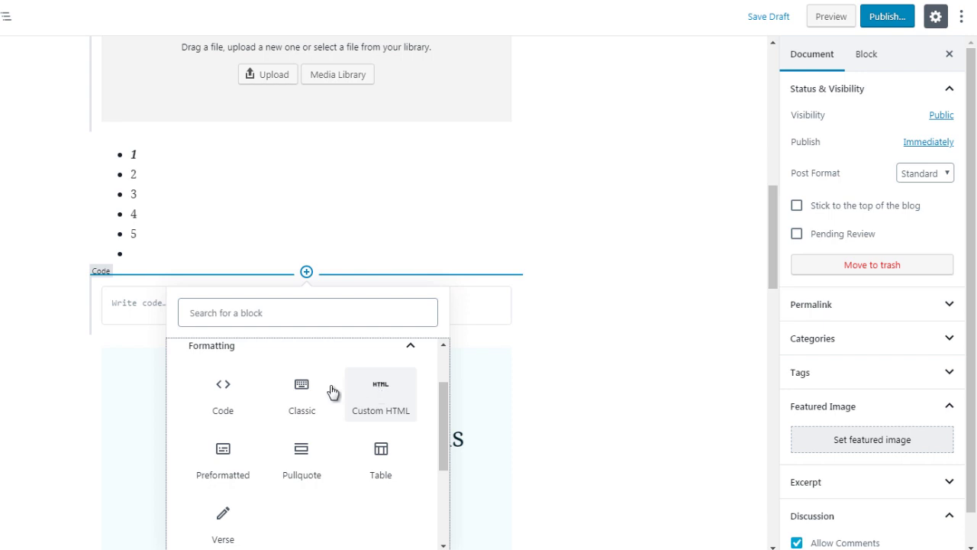
pyautogui.click(388, 403)
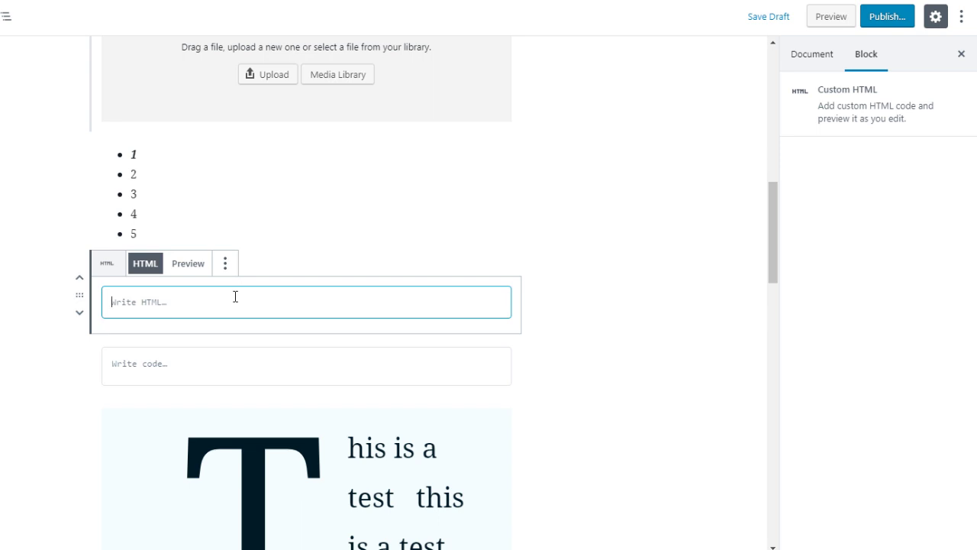
pyautogui.write('<')
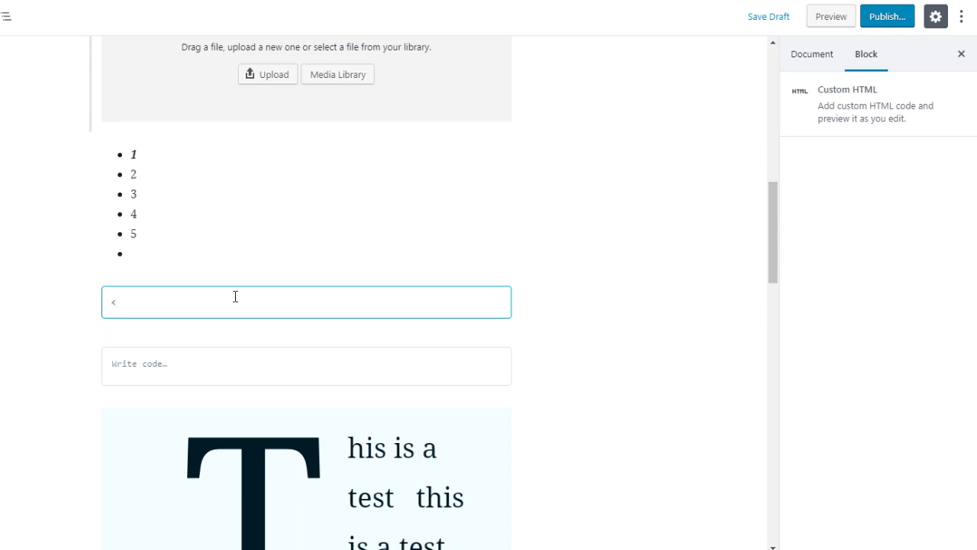
pyautogui.write('a href=http://googl')
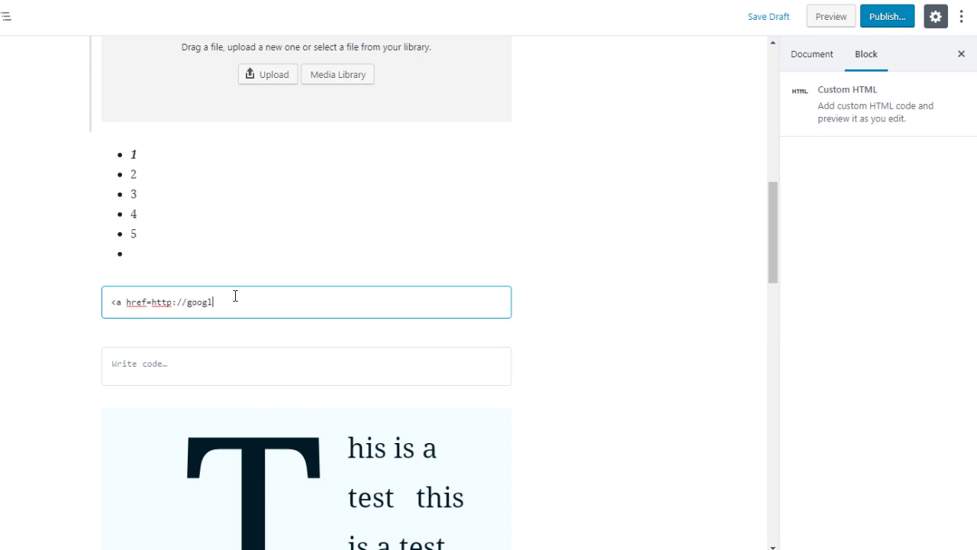
pyautogui.write('e.com">google</a>')
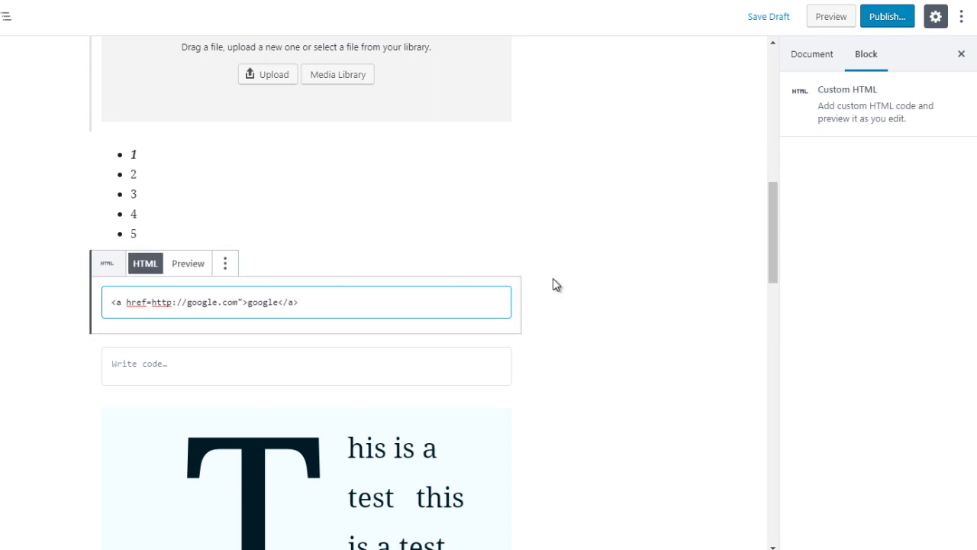
pyautogui.click(190, 269)
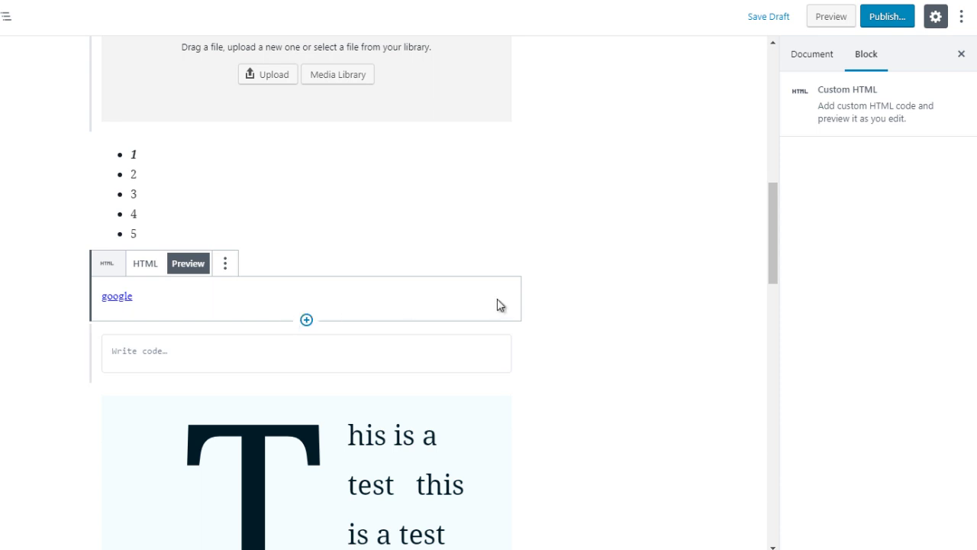
# - Insert a Classic editor block between the google link and the Code block
pyautogui.click(302, 330)
pyautogui.scroll(-1, 388, 240)
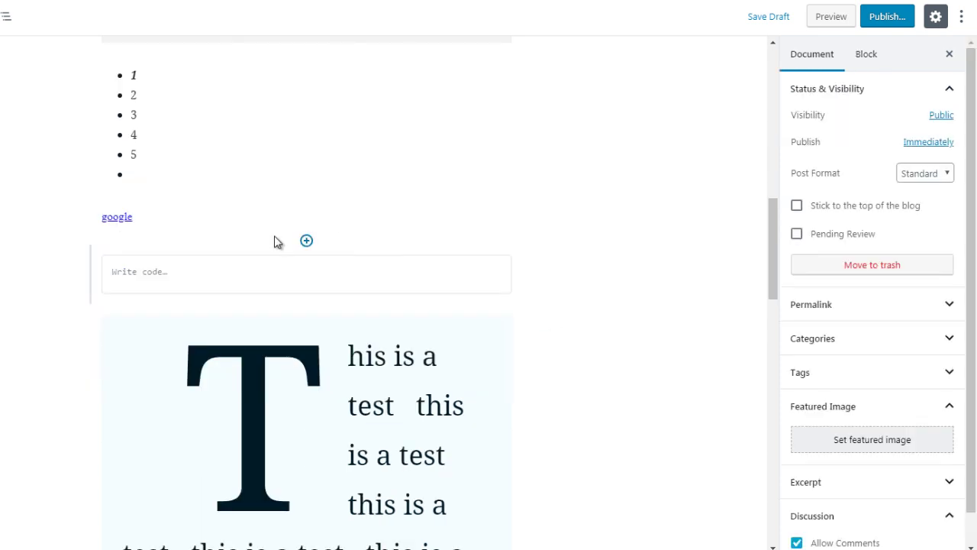
pyautogui.click(306, 241)
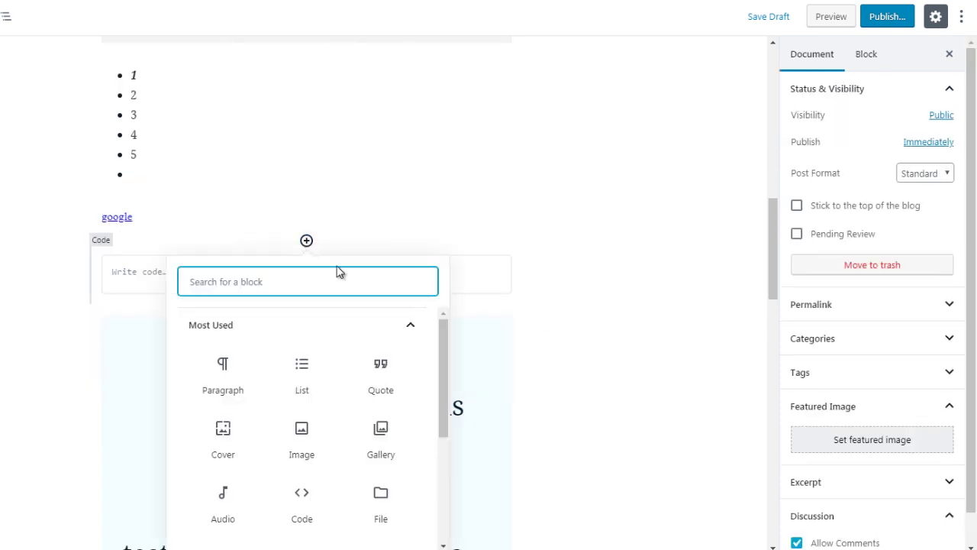
pyautogui.click(416, 326)
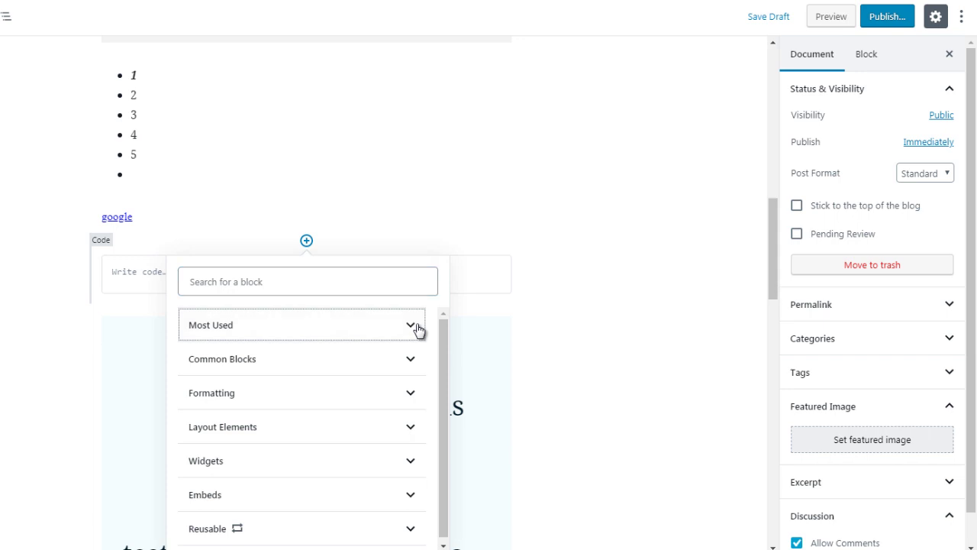
pyautogui.click(406, 394)
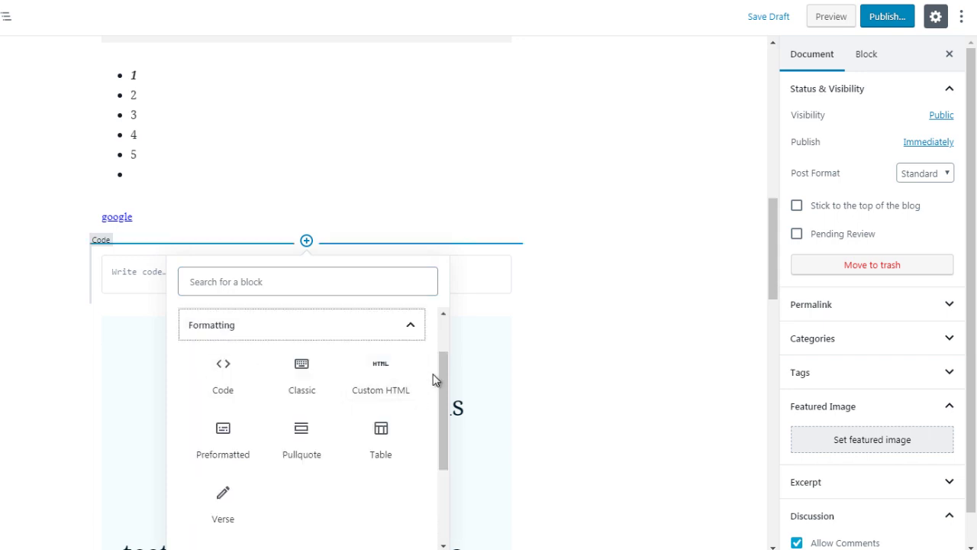
pyautogui.click(301, 370)
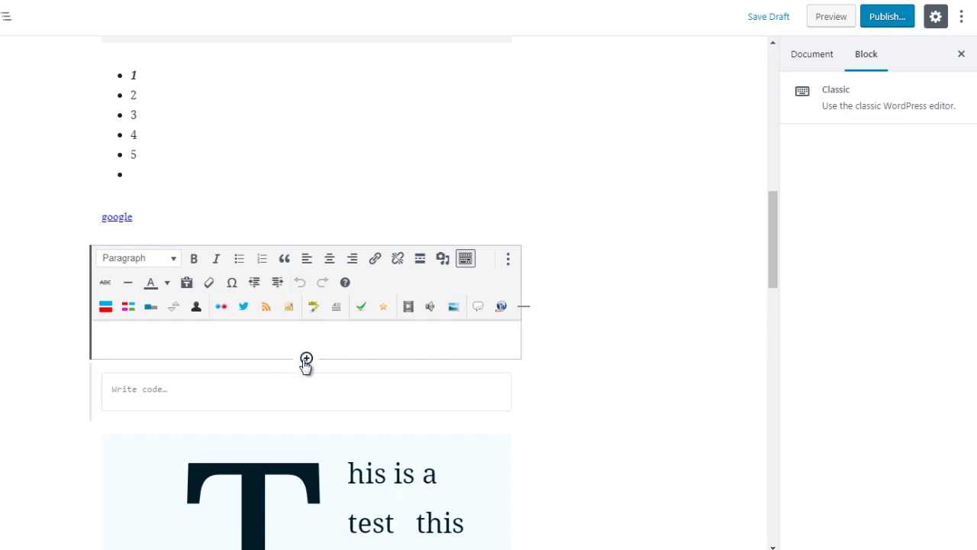
# - Insert a Preformatted block between the Classic block and the Code block, containing the text "hello"
pyautogui.click(306, 359)
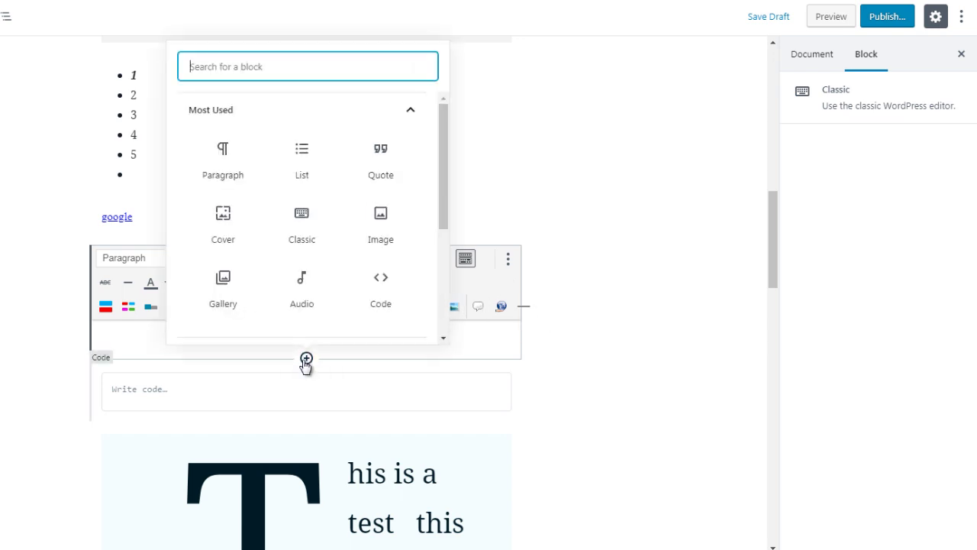
pyautogui.click(375, 115)
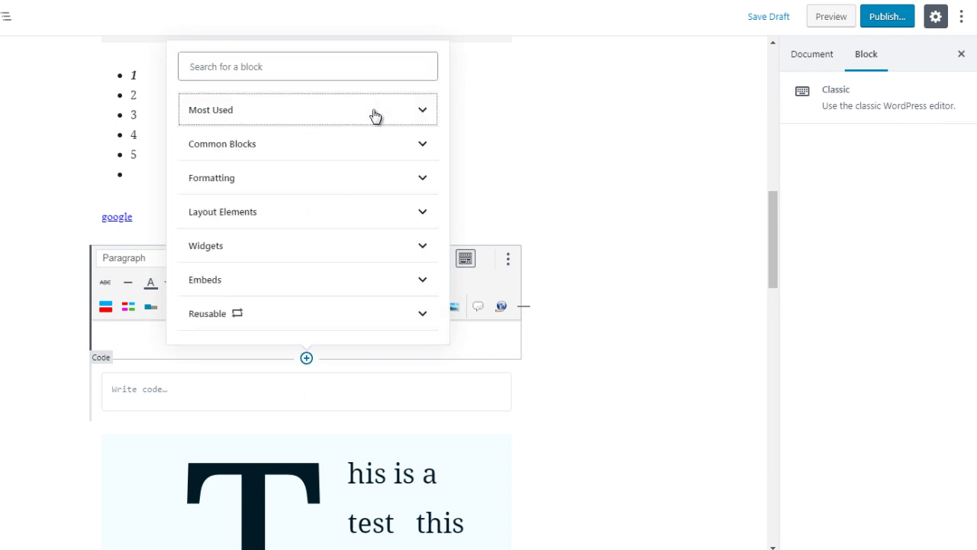
pyautogui.click(358, 178)
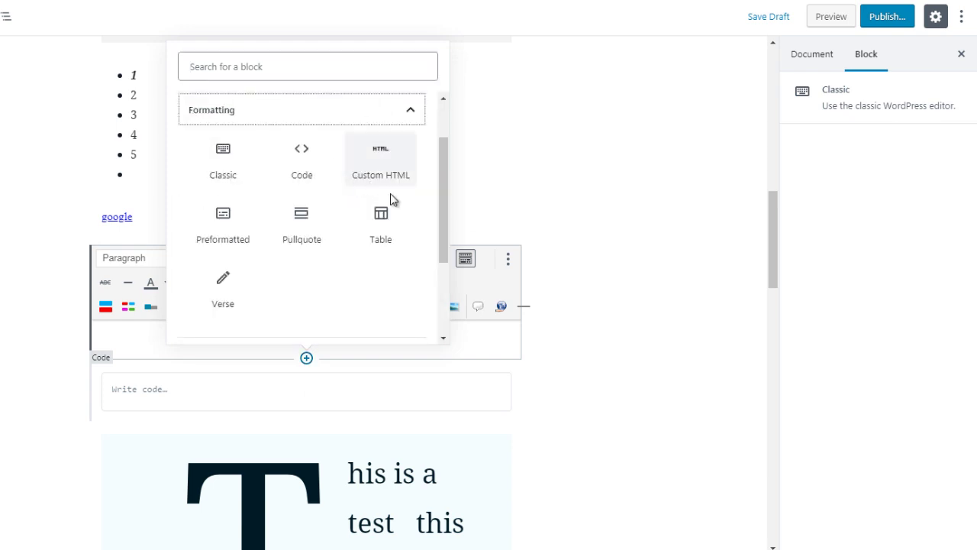
pyautogui.click(219, 227)
pyautogui.write('hello')
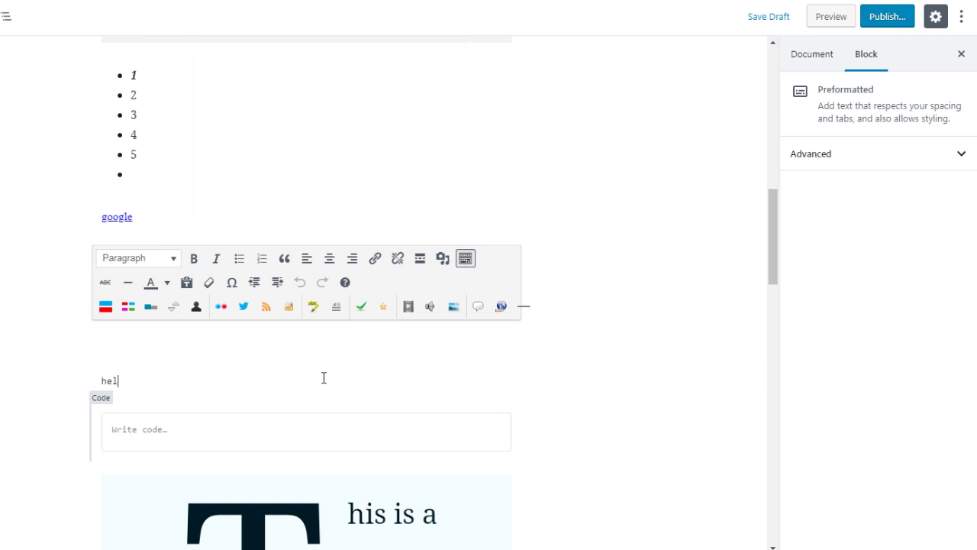
pyautogui.hotkey('ctrl', 'a')
pyautogui.hotkey('ctrl', 'a')
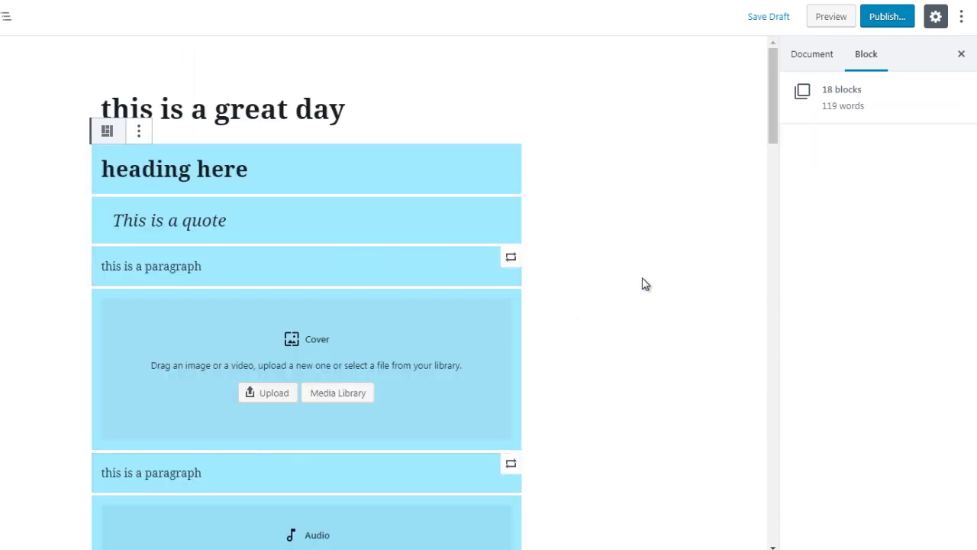
pyautogui.click(760, 169)
pyautogui.click(770, 164)
pyautogui.moveTo(771, 175); pyautogui.dragTo(781, 251)
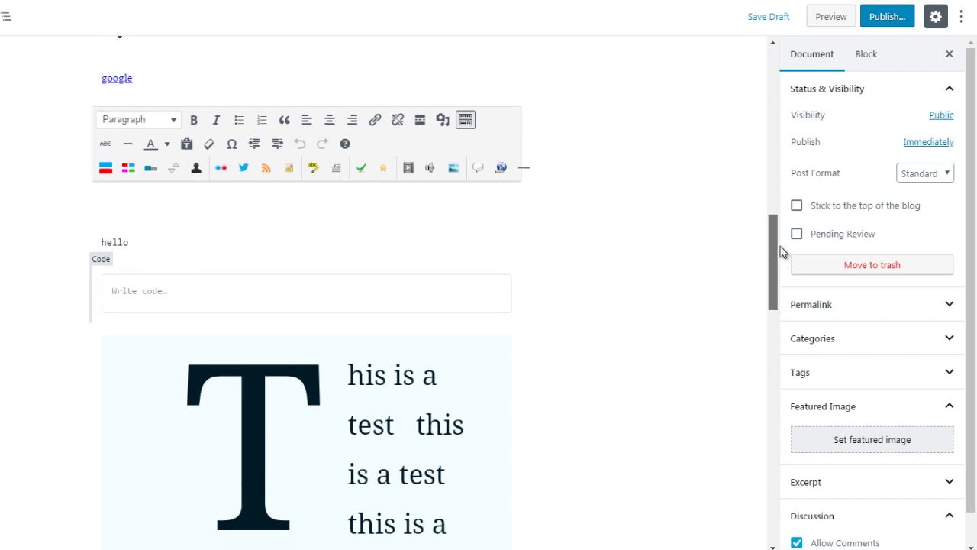
# - Remove the empty Code block and leave a single Preformatted block with the text "test" below the Classic block
pyautogui.click(213, 295)
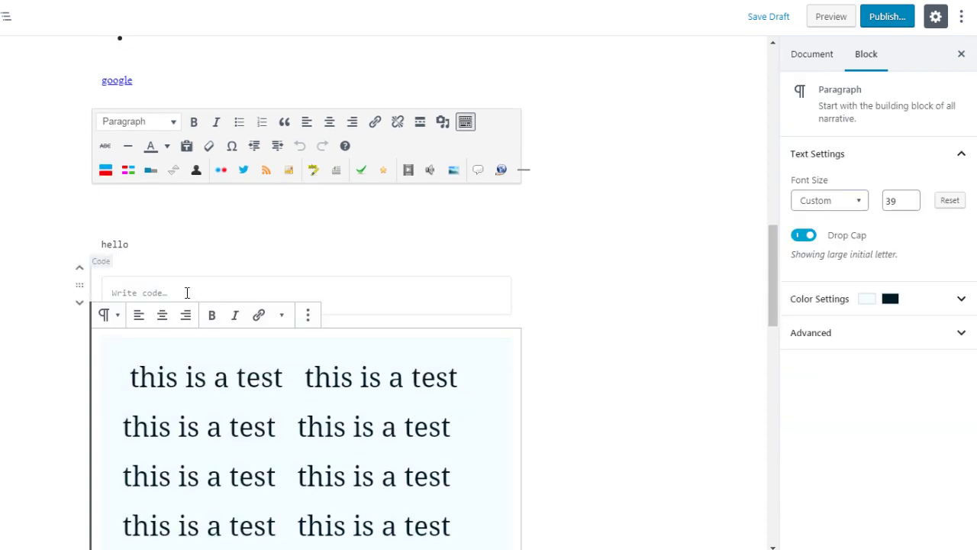
pyautogui.click(187, 293)
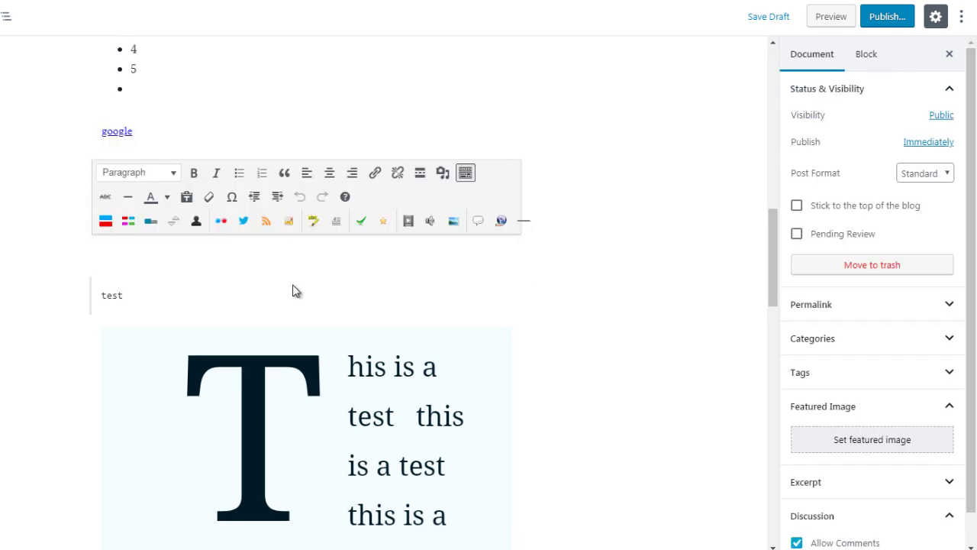
pyautogui.click(282, 297)
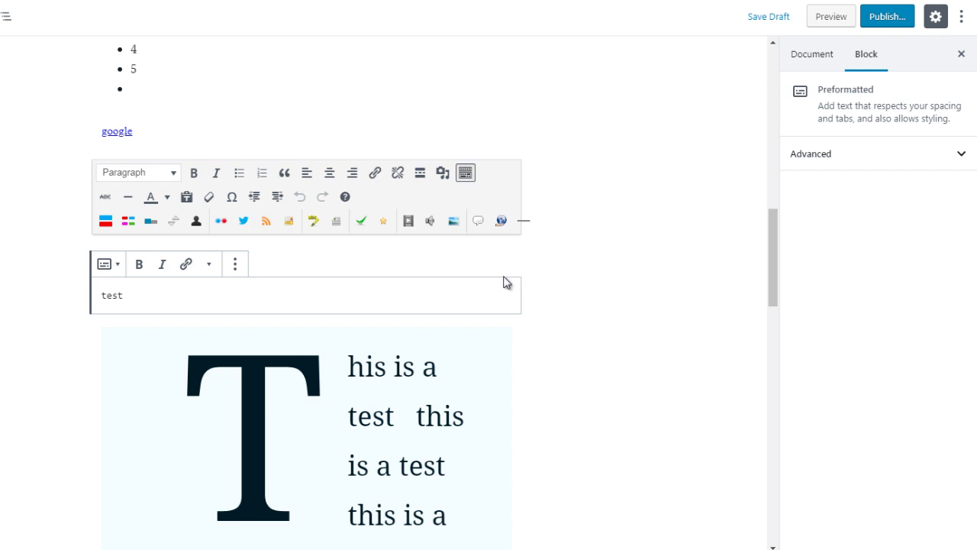
pyautogui.click(547, 282)
# - Insert a Table block between the preformatted text and the large drop-cap paragraph
pyautogui.moveTo(306, 313)
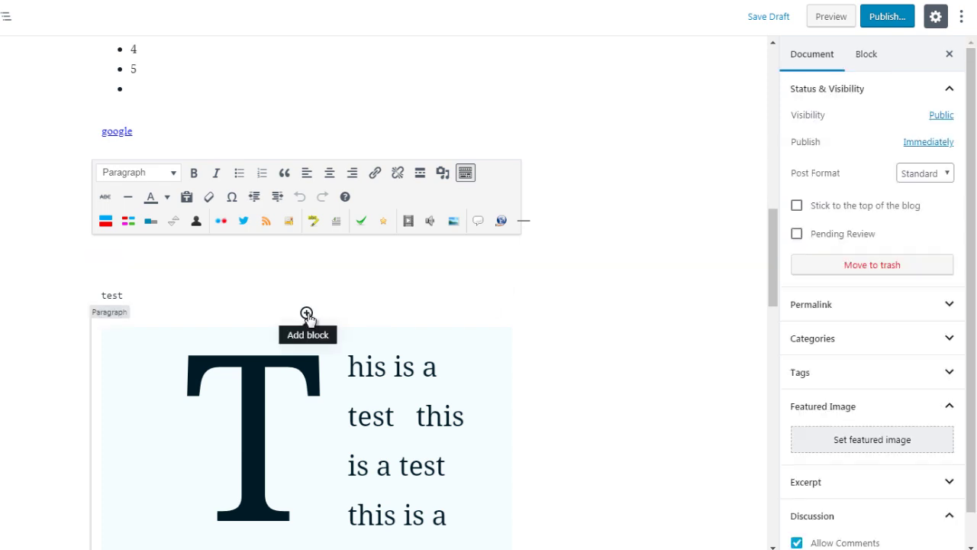
pyautogui.click(307, 313)
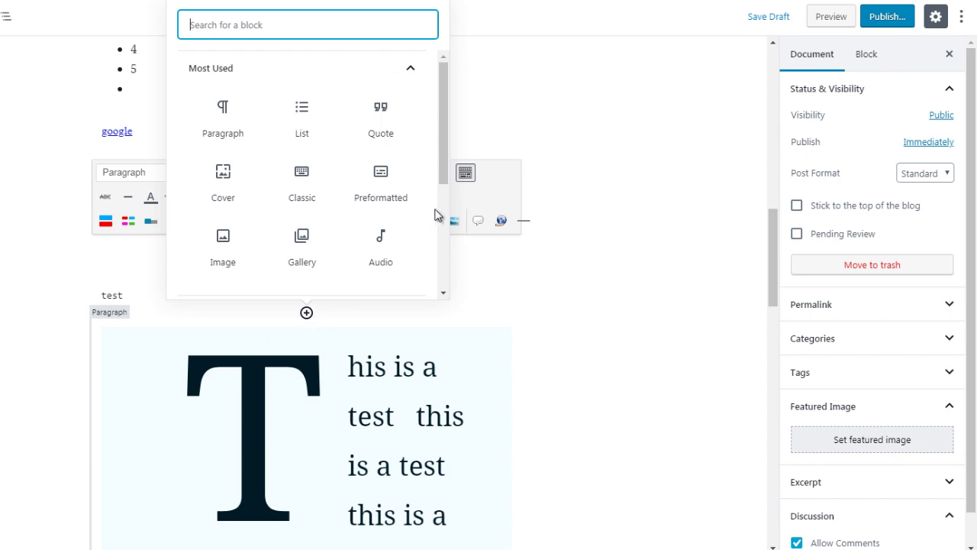
pyautogui.click(356, 80)
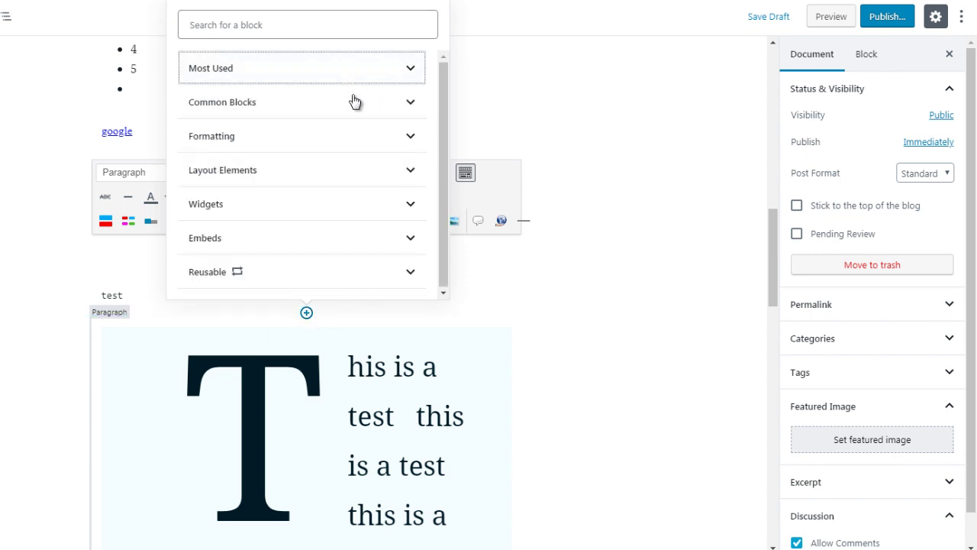
pyautogui.click(362, 145)
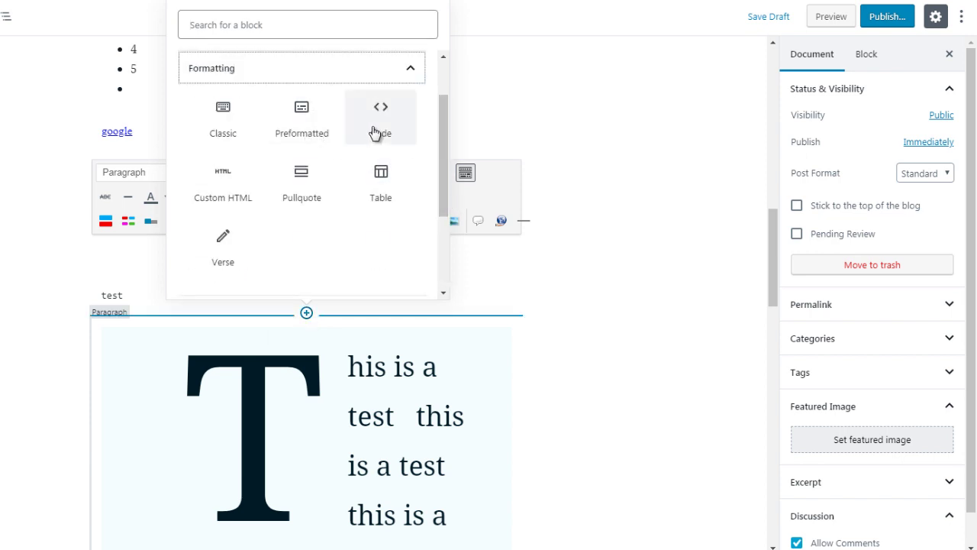
pyautogui.click(380, 187)
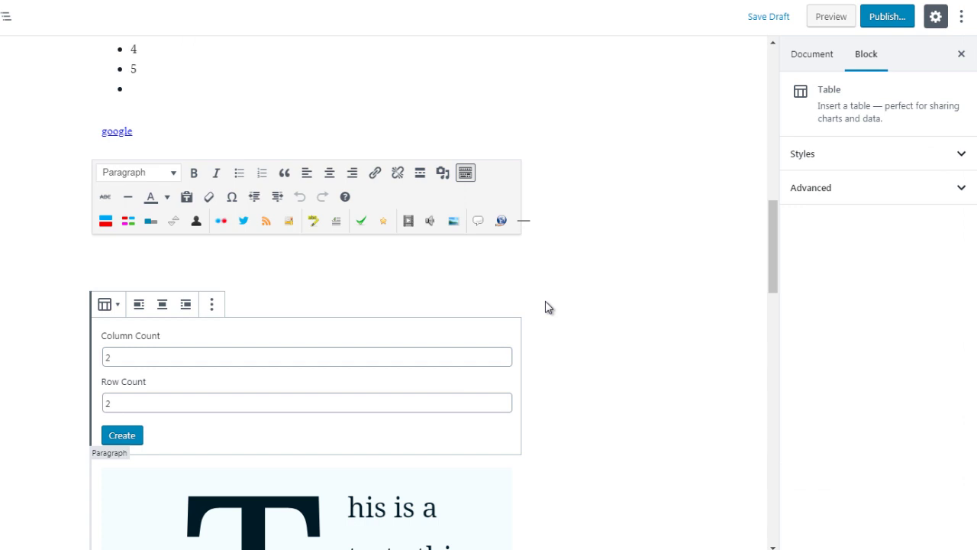
# - Create the table with 3 columns and 5 rows
pyautogui.click(108, 357)
pyautogui.doubleClick(108, 356)
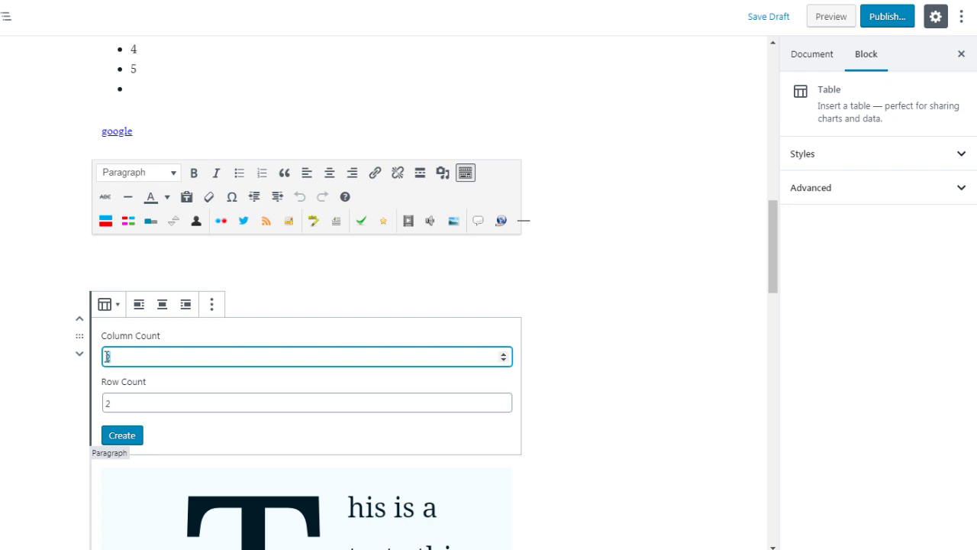
pyautogui.write('3')
pyautogui.doubleClick(105, 403)
pyautogui.write('25')
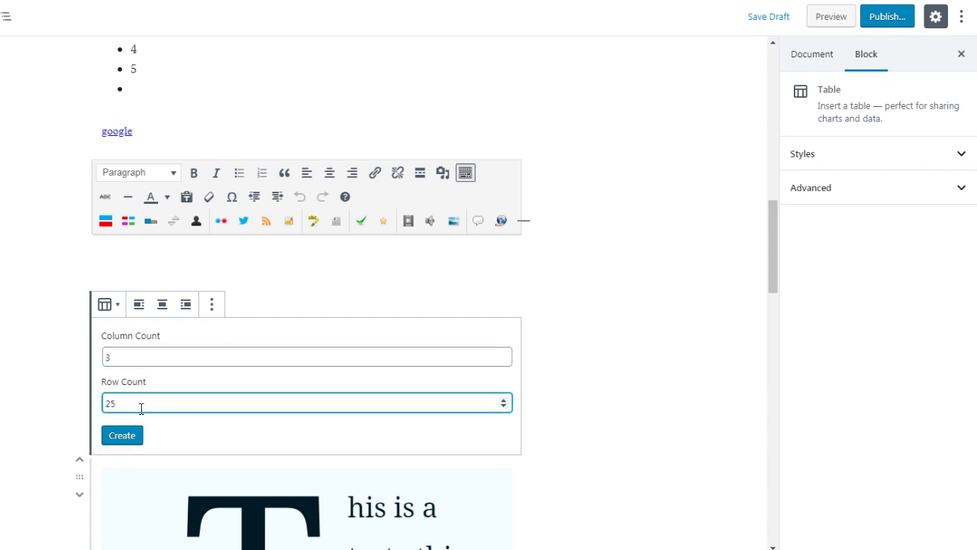
pyautogui.press('BackSpace')
pyautogui.press('BackSpace')
pyautogui.write('5')
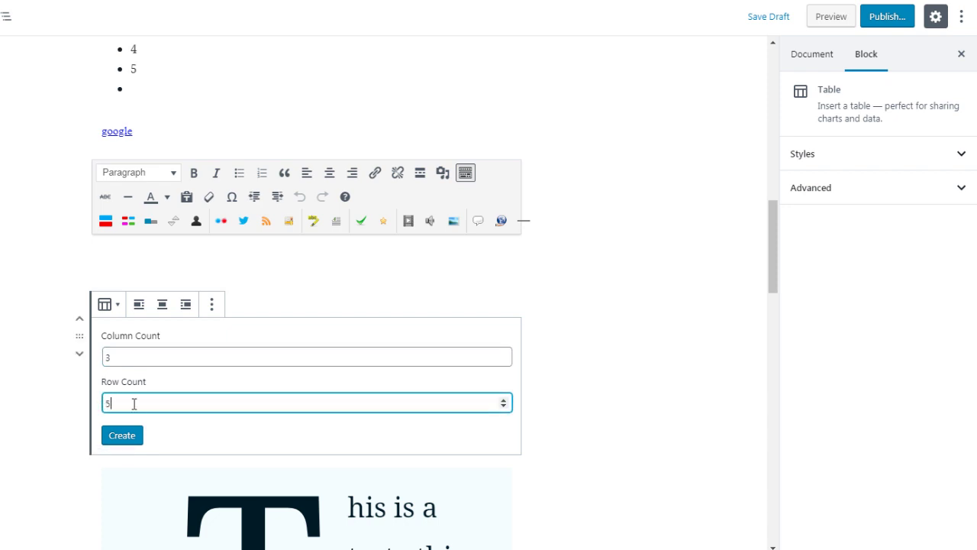
pyautogui.click(121, 435)
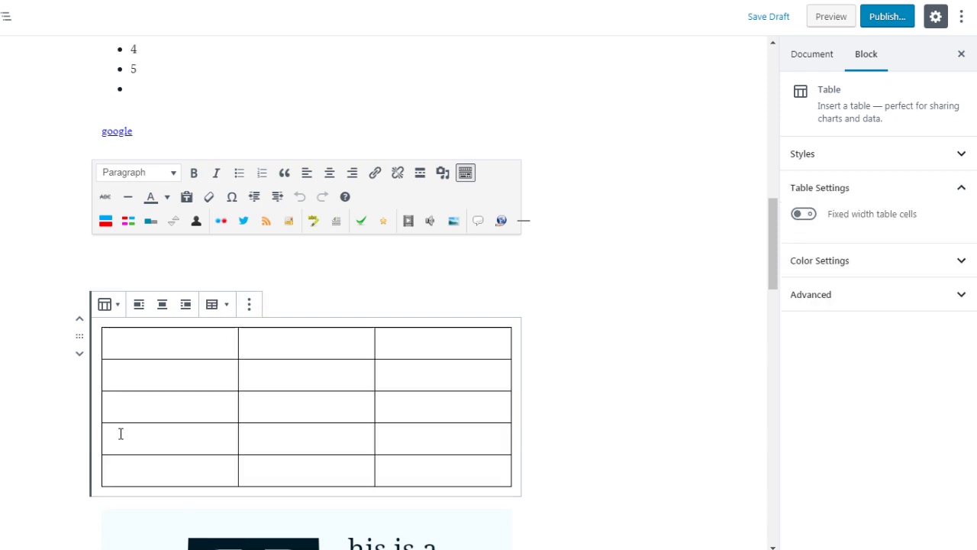
pyautogui.click(231, 348)
pyautogui.click(268, 344)
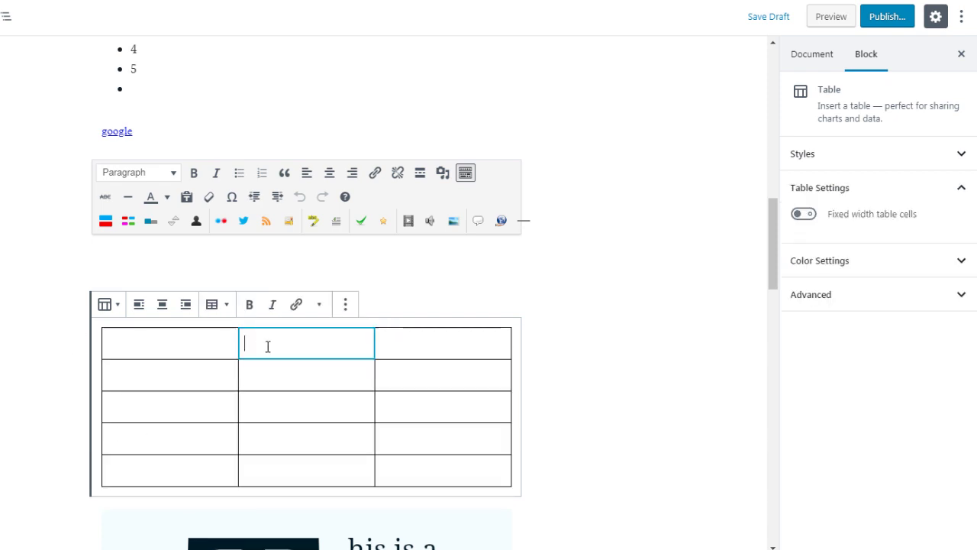
pyautogui.click(404, 346)
pyautogui.click(408, 383)
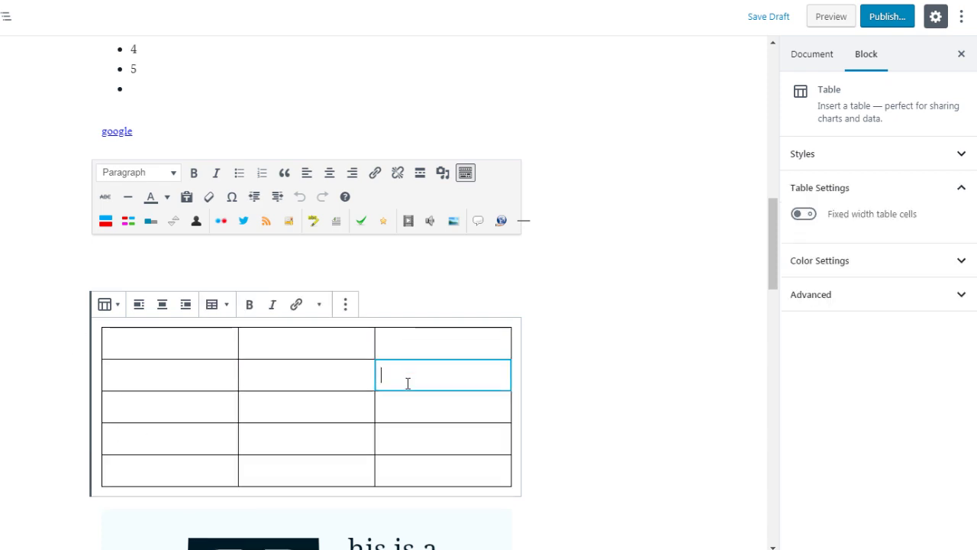
pyautogui.click(299, 373)
pyautogui.click(188, 369)
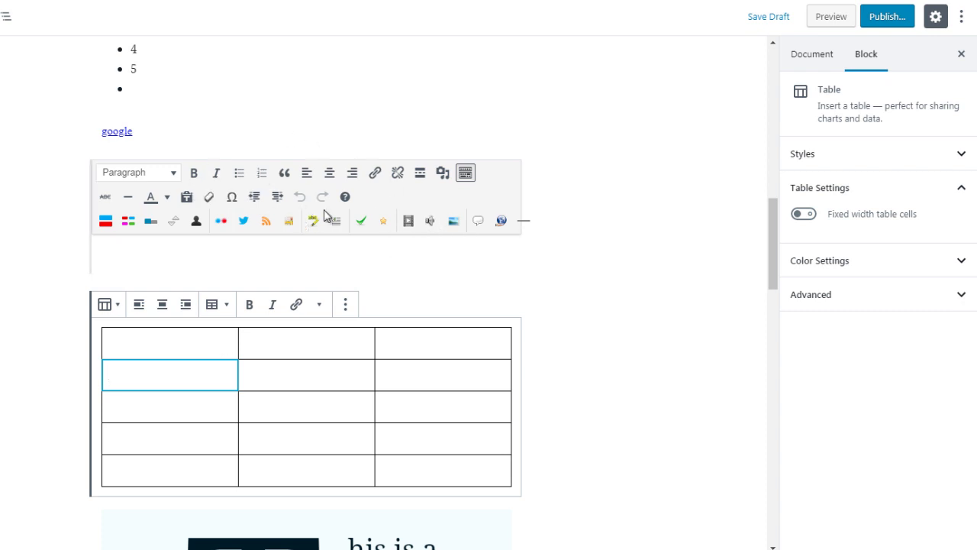
pyautogui.click(554, 331)
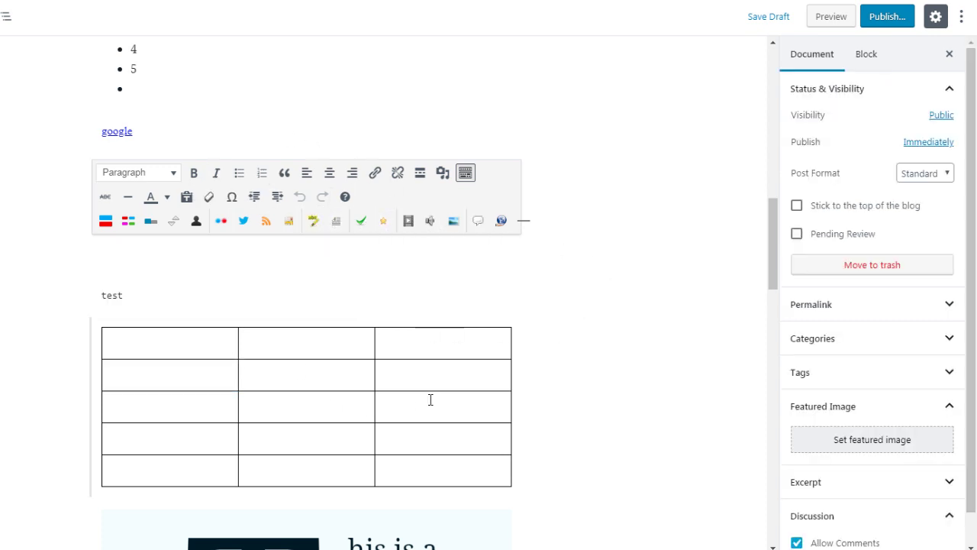
# - Insert a Verse block containing the text "test" between the preformatted text and the table
pyautogui.moveTo(307, 316)
pyautogui.click(306, 313)
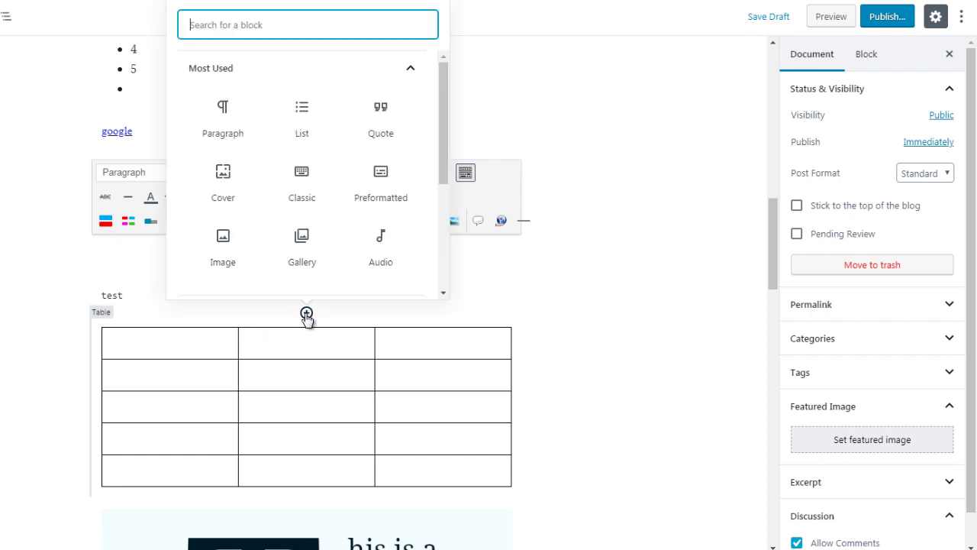
pyautogui.click(328, 75)
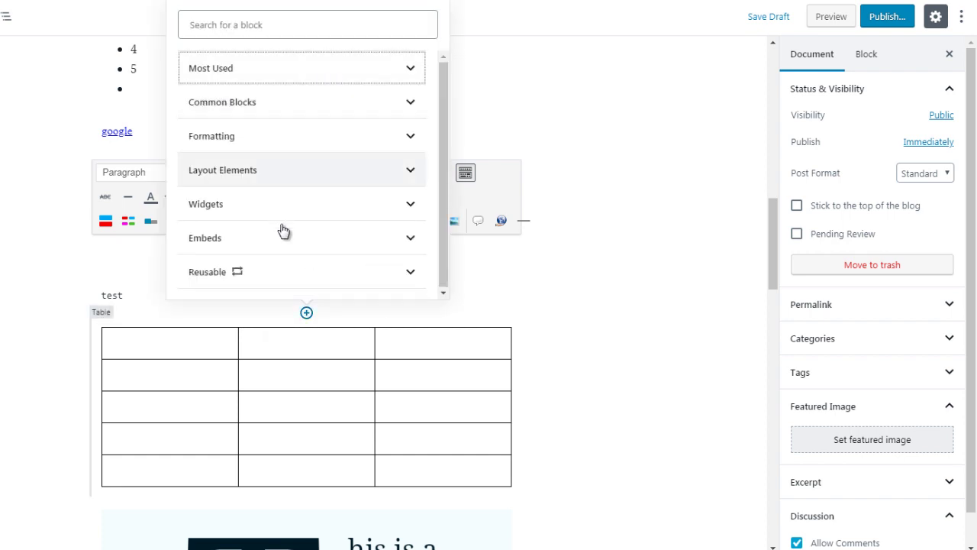
pyautogui.click(279, 145)
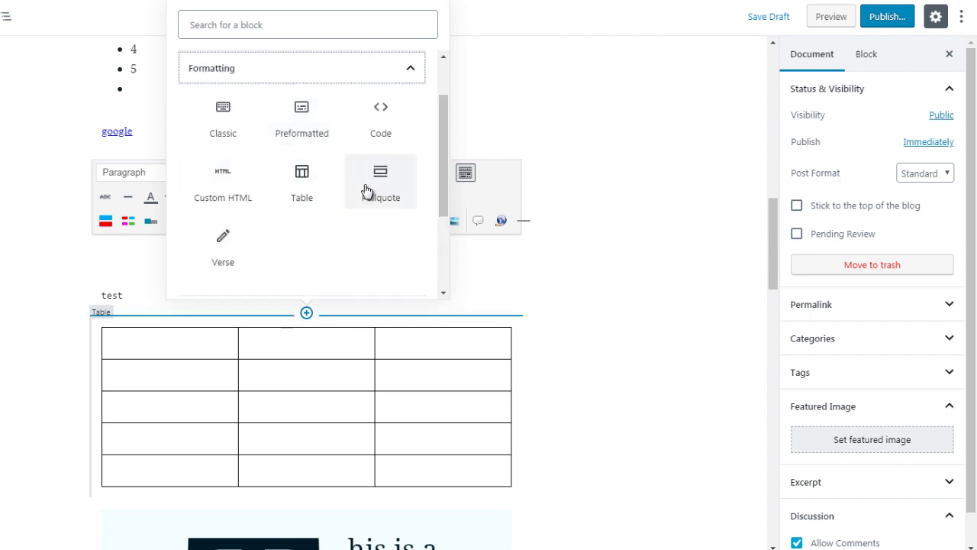
pyautogui.click(222, 248)
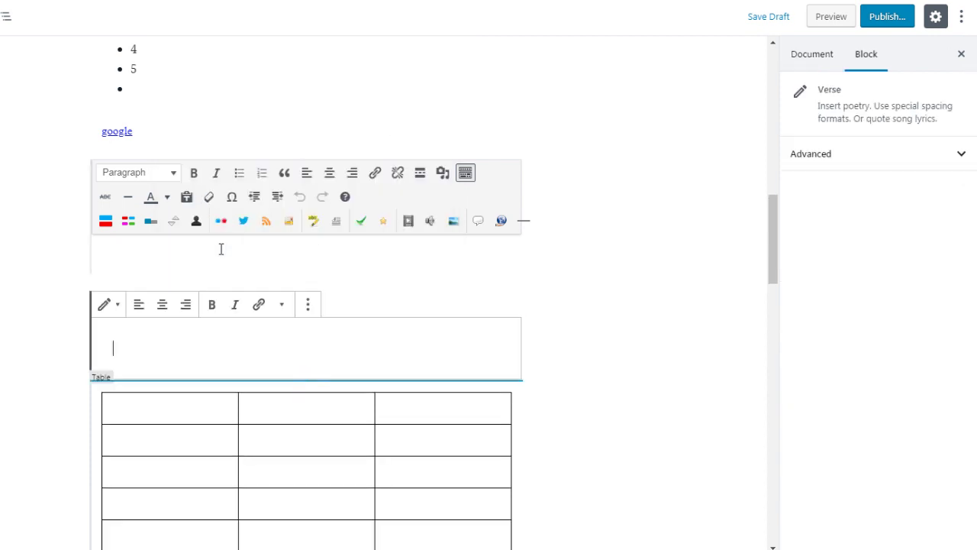
pyautogui.write('test')
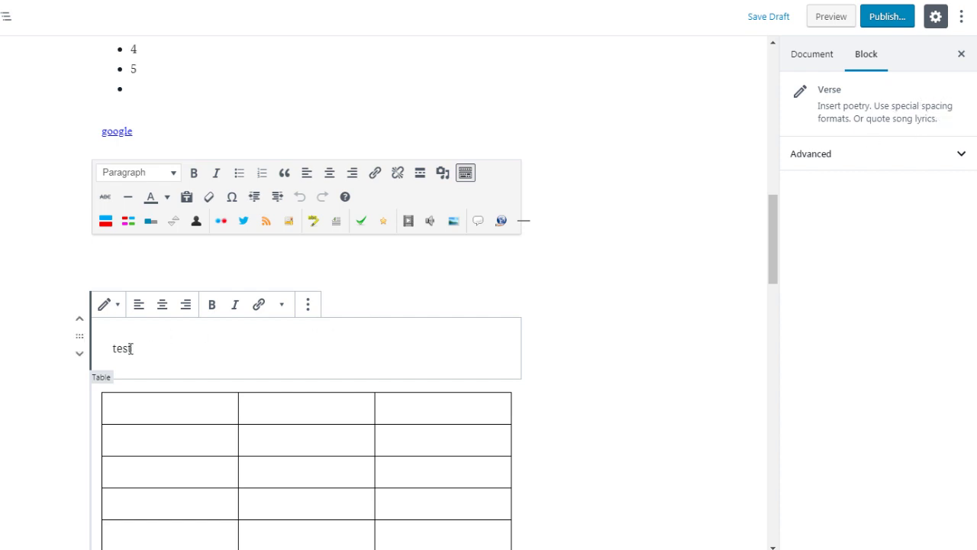
pyautogui.moveTo(132, 348); pyautogui.dragTo(112, 352)
pyautogui.click(534, 325)
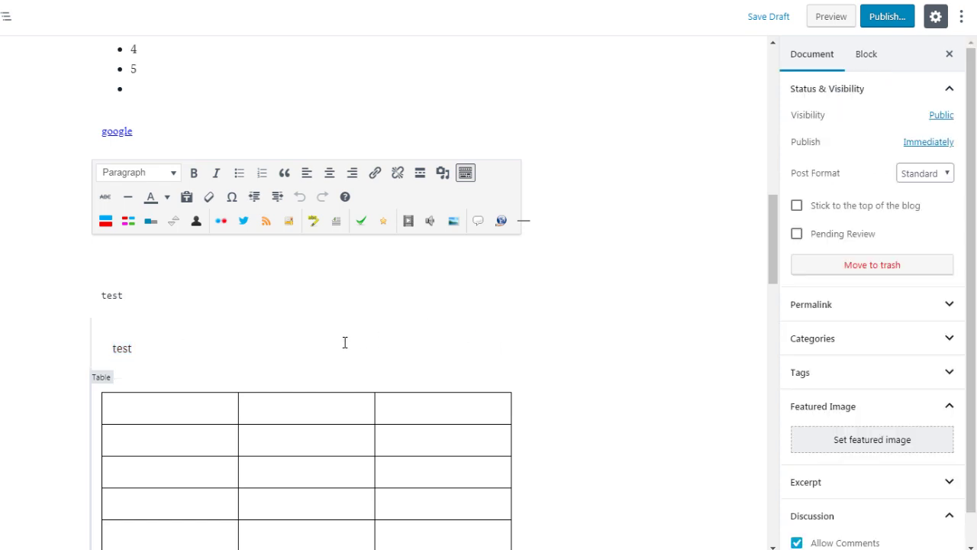
# - Insert a Pullquote block with the text "this is a quote" between the verse and the table
pyautogui.click(306, 377)
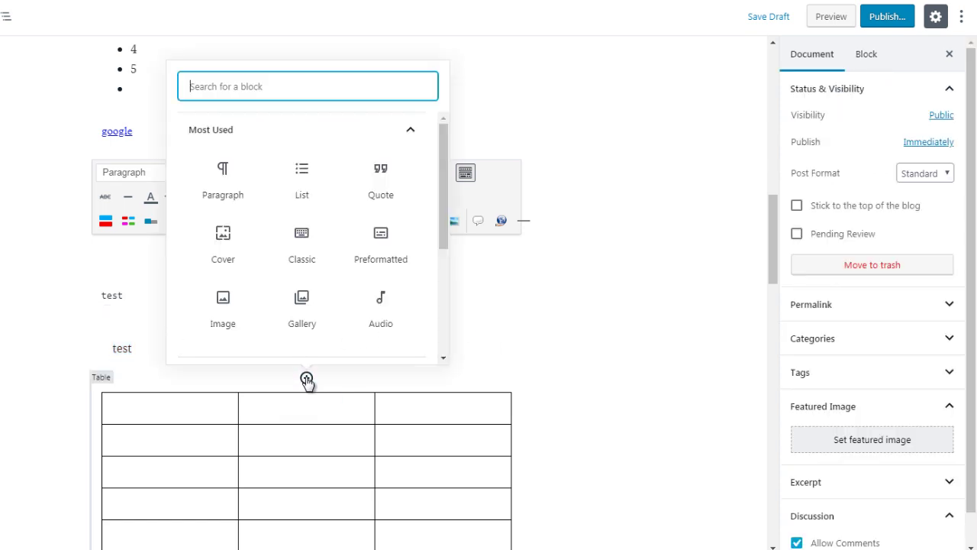
pyautogui.click(364, 135)
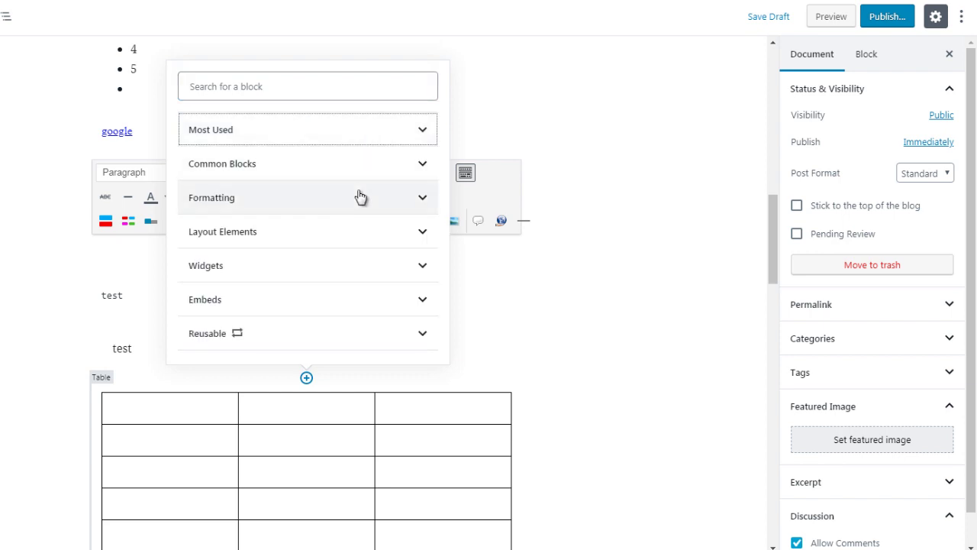
pyautogui.click(359, 196)
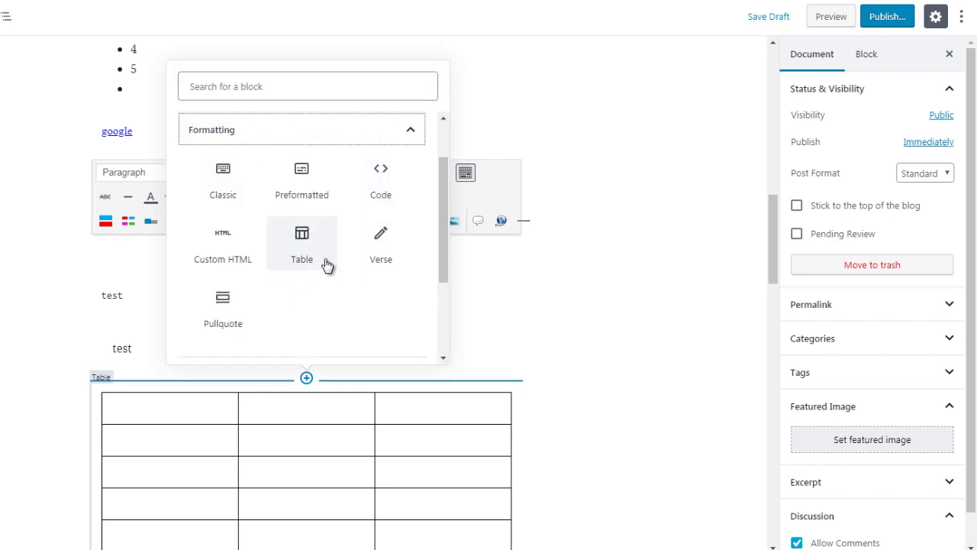
pyautogui.click(227, 321)
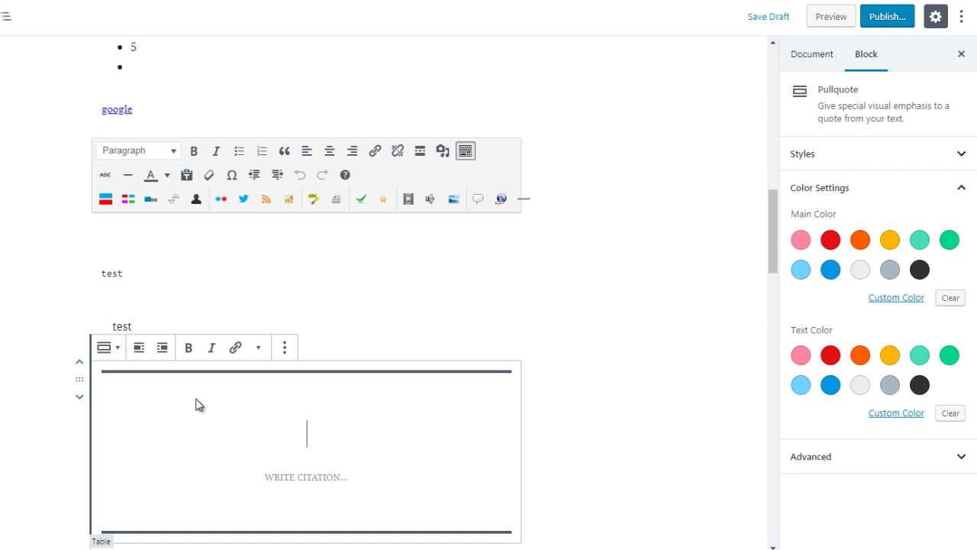
pyautogui.write('this is a quote')
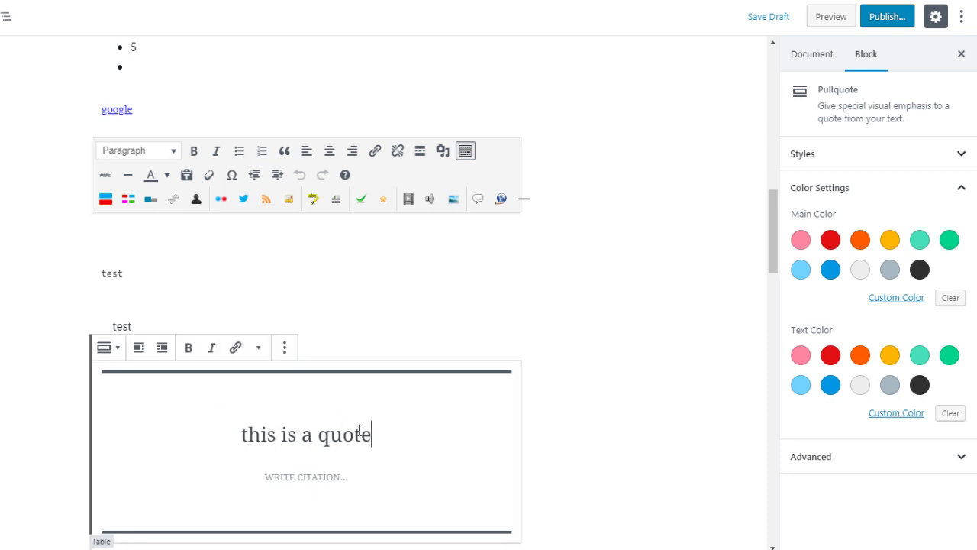
# - Try red, blue and black as the pullquote's main color, ending on red
pyautogui.click(831, 241)
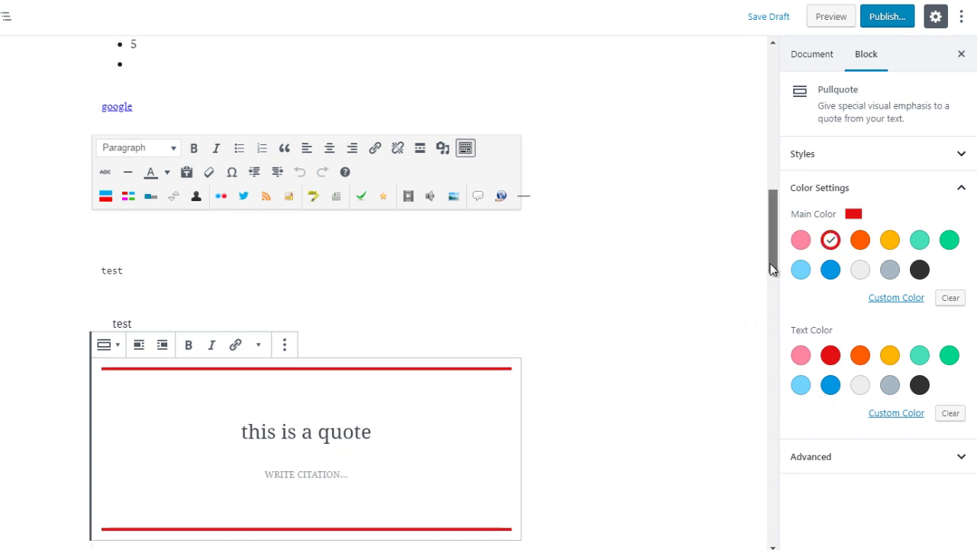
pyautogui.moveTo(769, 247); pyautogui.dragTo(770, 266)
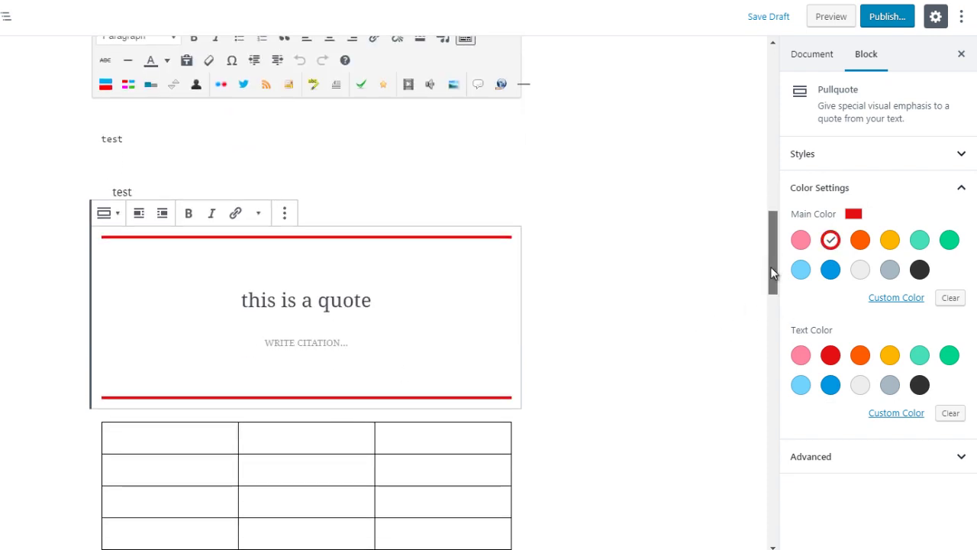
pyautogui.click(831, 272)
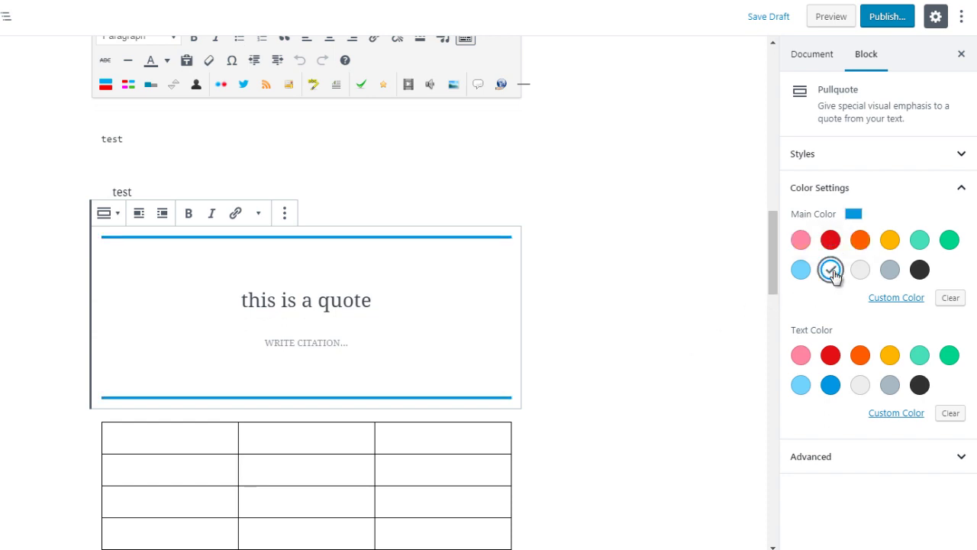
pyautogui.click(921, 276)
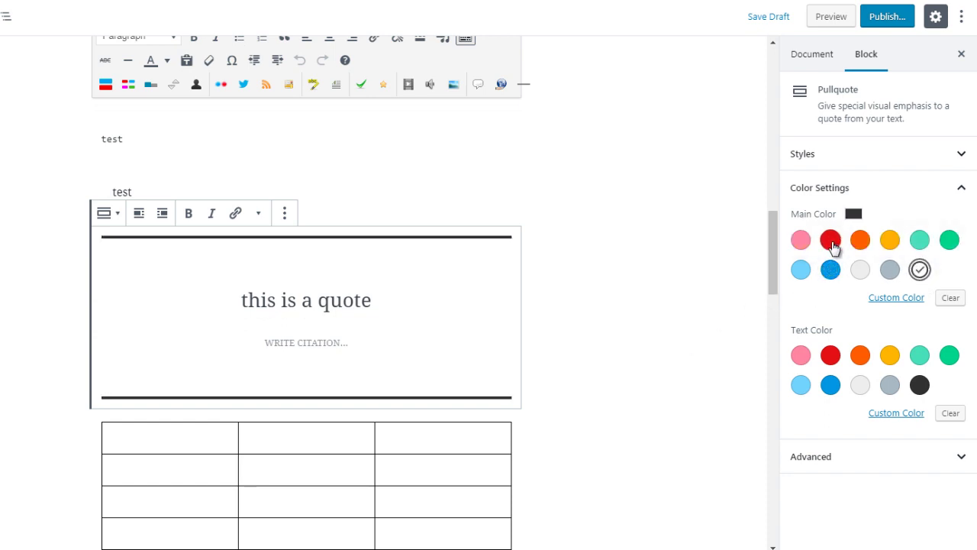
pyautogui.click(830, 241)
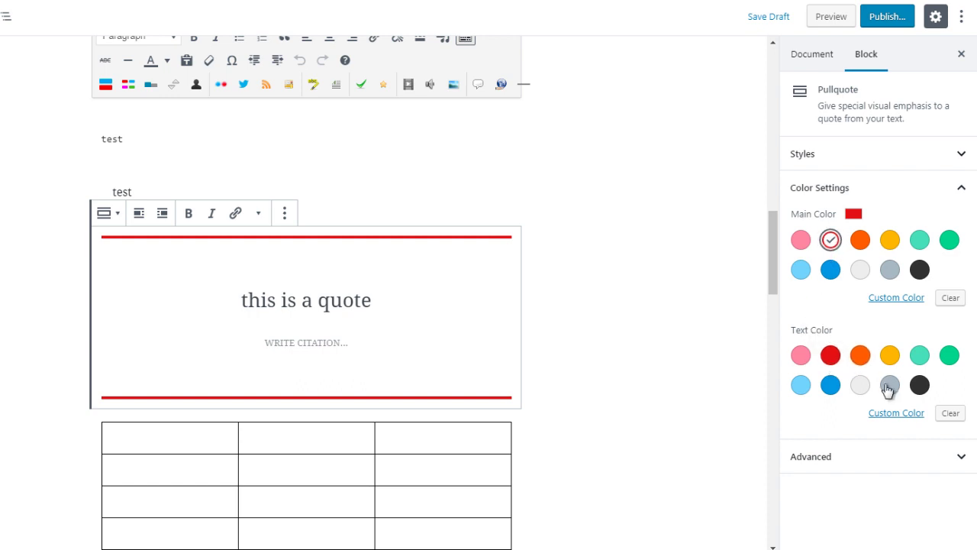
# - Try black, gray, orange and green as the pullquote's text color
pyautogui.click(920, 386)
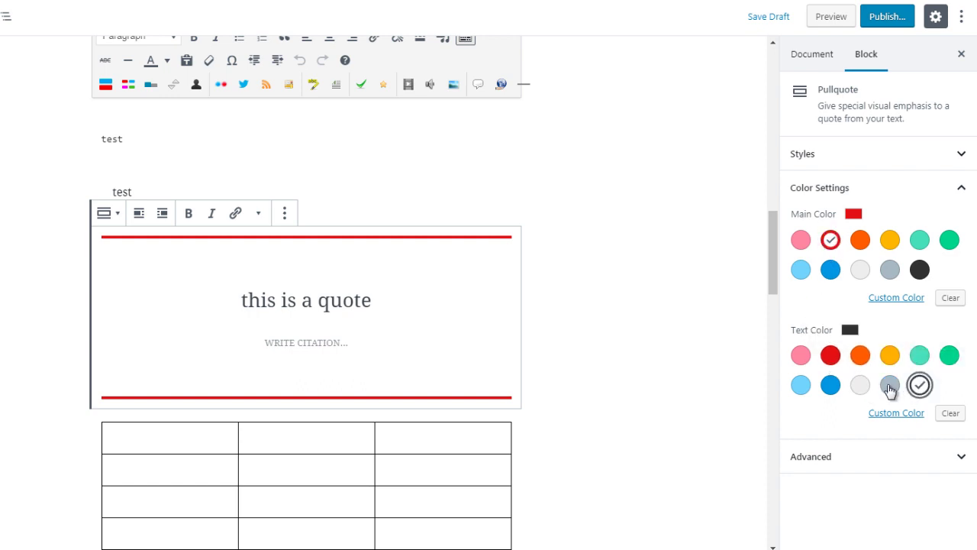
pyautogui.click(889, 388)
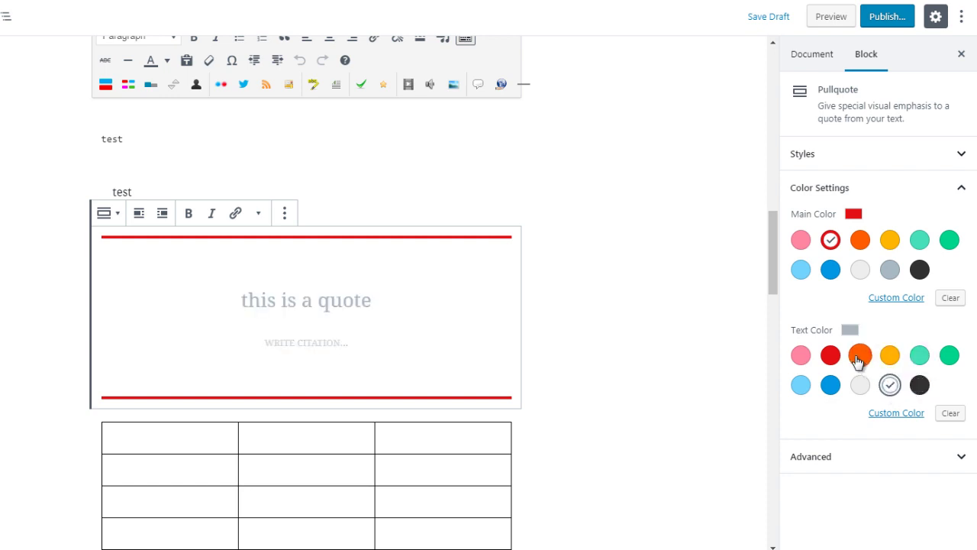
pyautogui.click(858, 359)
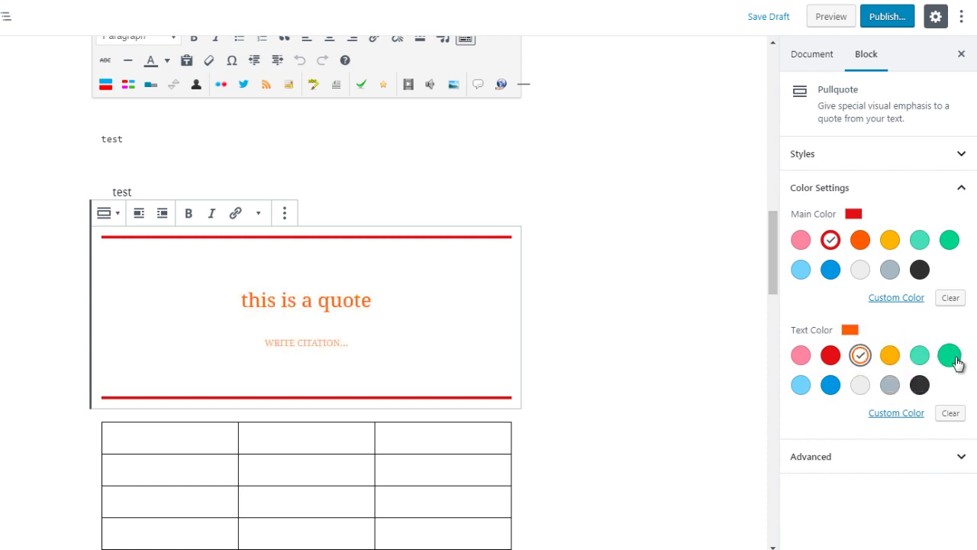
pyautogui.click(955, 361)
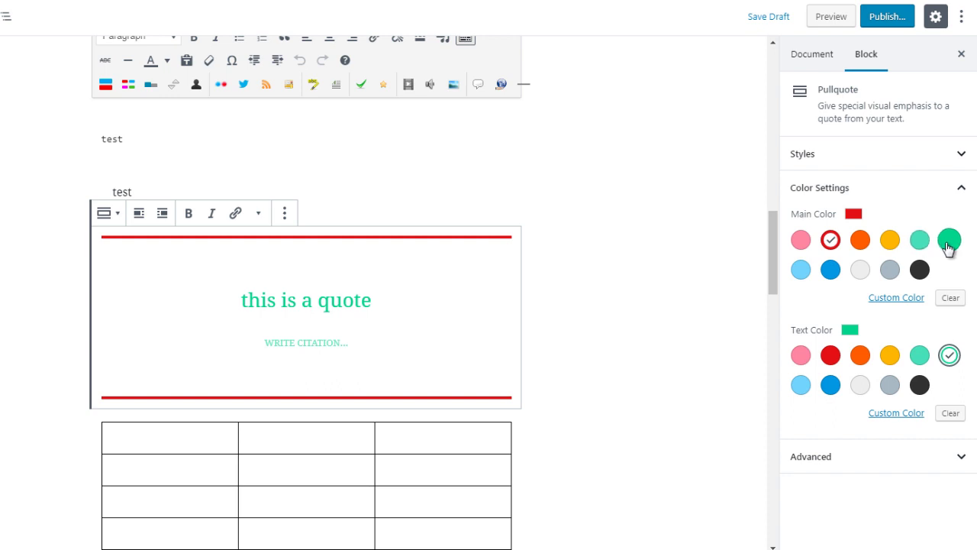
# - Set the pullquote's main color to green and its text color to the darker blue
pyautogui.click(950, 241)
pyautogui.click(830, 357)
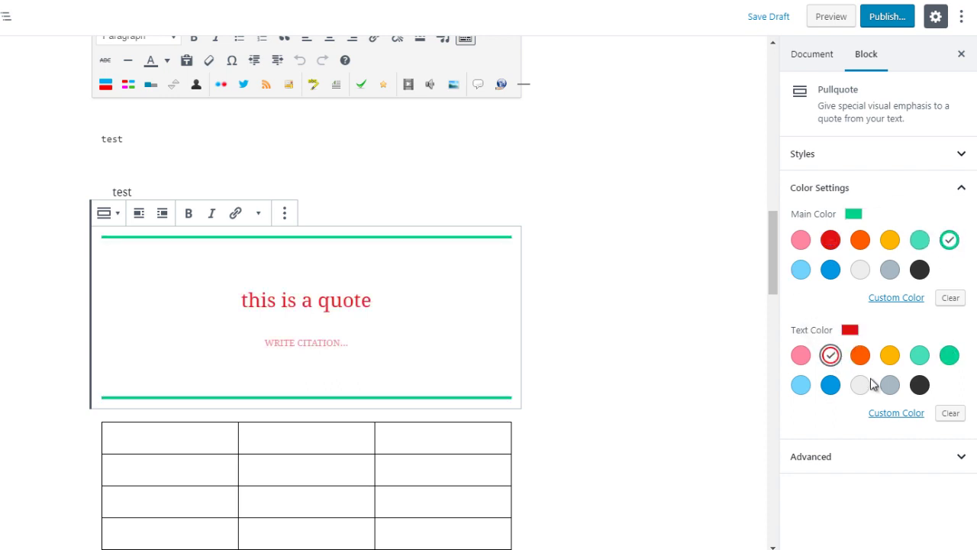
pyautogui.click(830, 384)
pyautogui.scroll(-1, 775, 250)
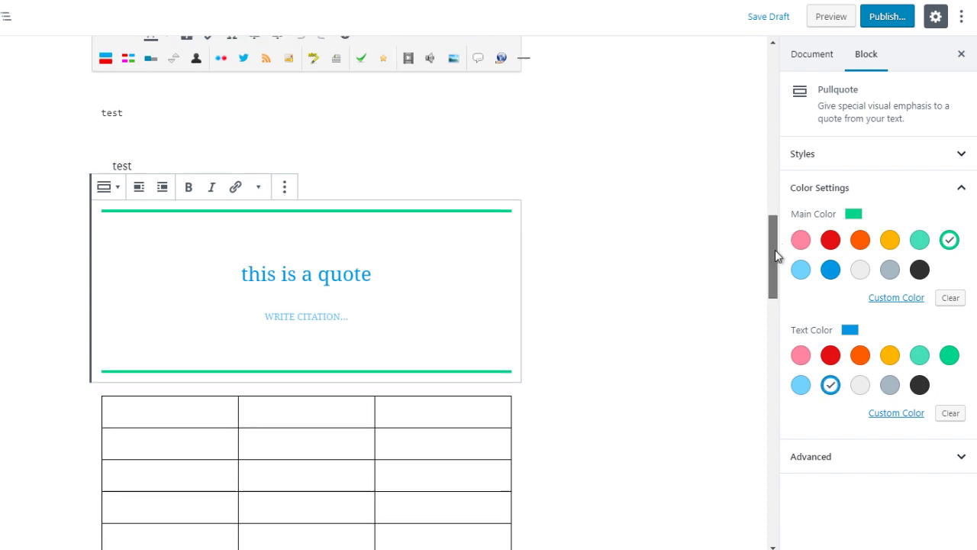